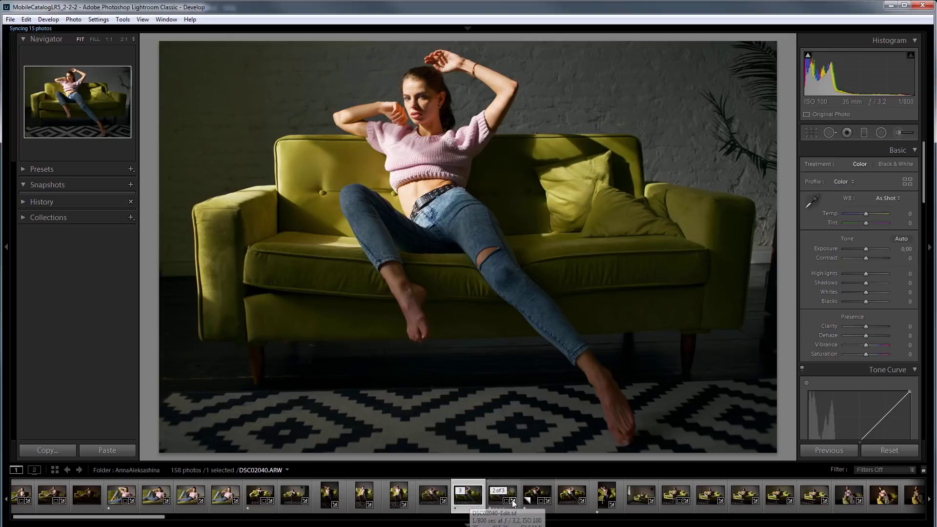
# - Select the original DSC02040.ARW raw and set its Exposure to +1,48 under Adobe Color
pyautogui.click(532, 499)
pyautogui.click(535, 500)
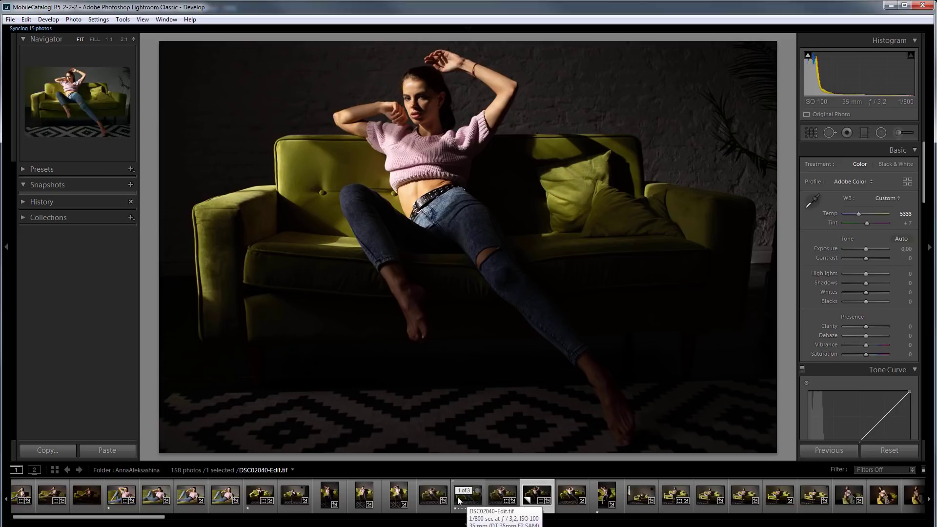
pyautogui.click(458, 497)
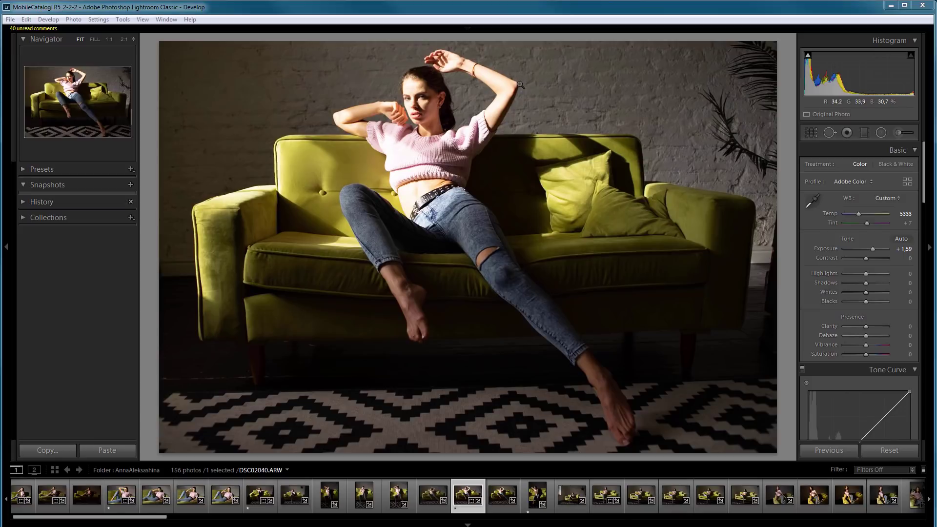
pyautogui.doubleClick(873, 247)
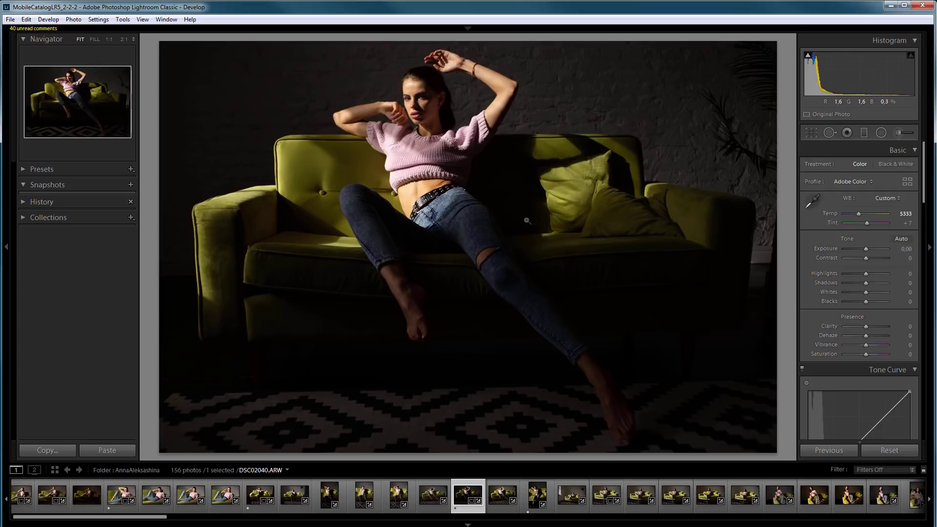
pyautogui.moveTo(871, 251); pyautogui.dragTo(872, 250)
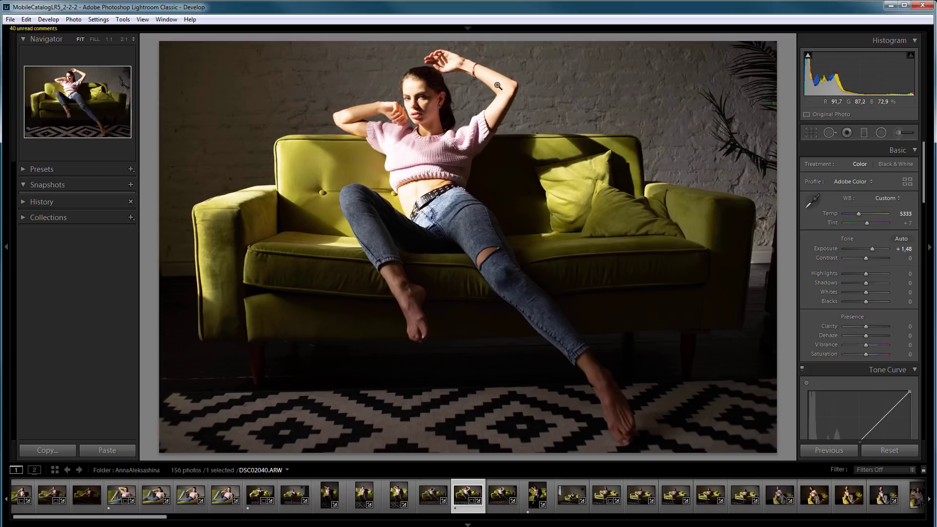
pyautogui.moveTo(873, 250); pyautogui.dragTo(866, 250)
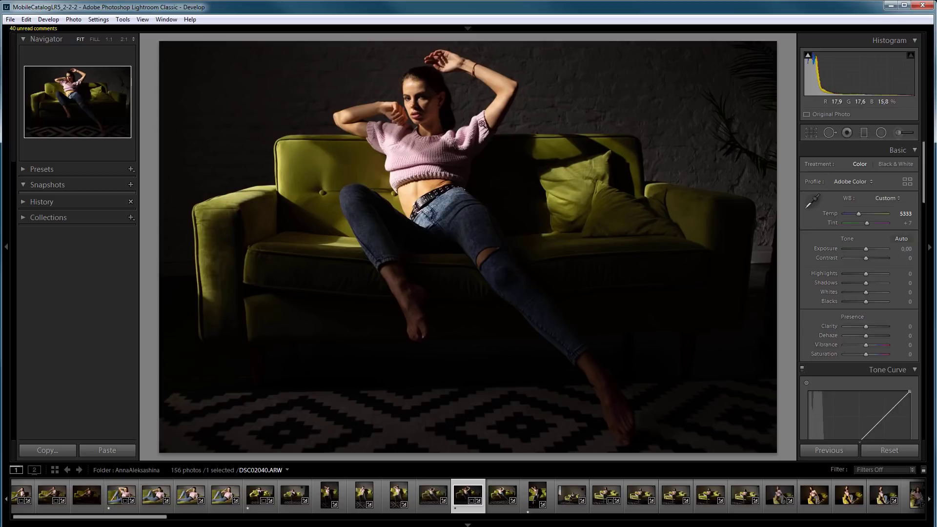
pyautogui.hotkey('ctrl', 'z')
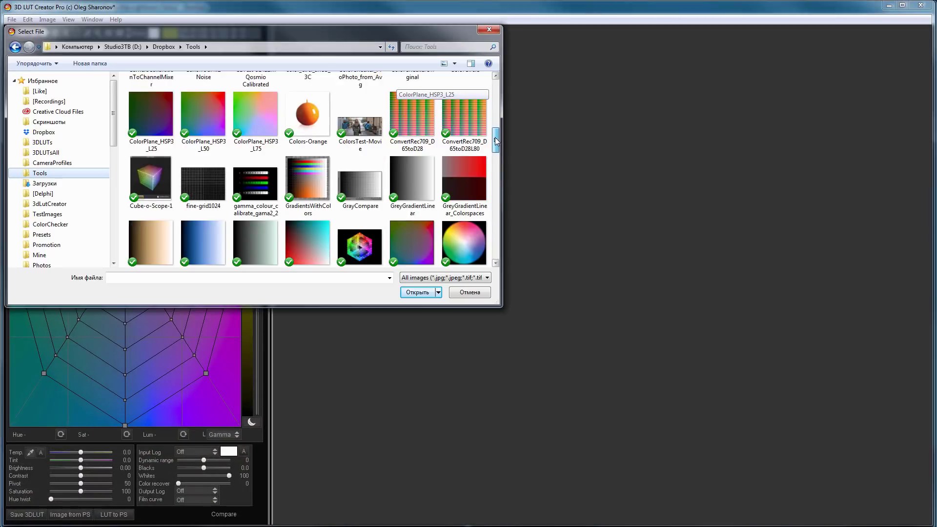
# - Open GreyGradientLinear and load Sony ILCE-7M2 Adobe Standard.dcp as the external LUT on the Mask tab
pyautogui.scroll(-1, 497, 141)
pyautogui.doubleClick(417, 155)
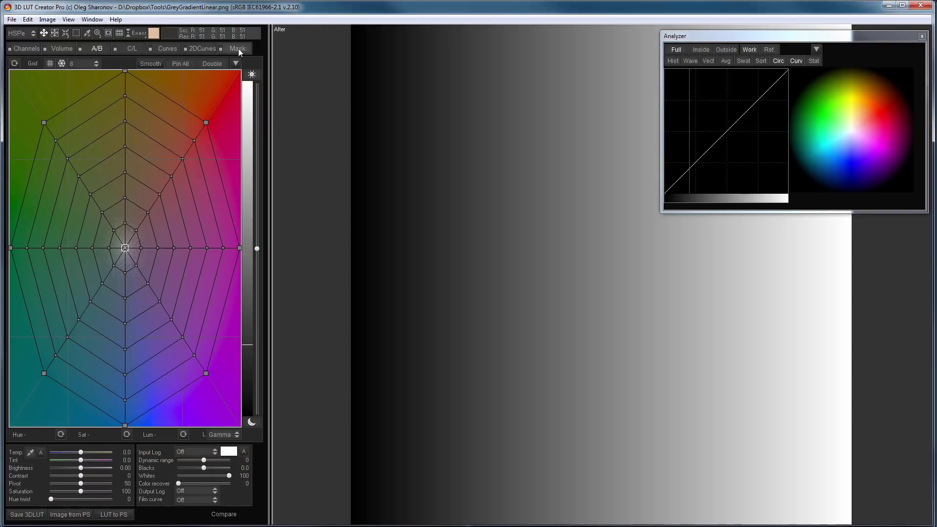
pyautogui.click(238, 49)
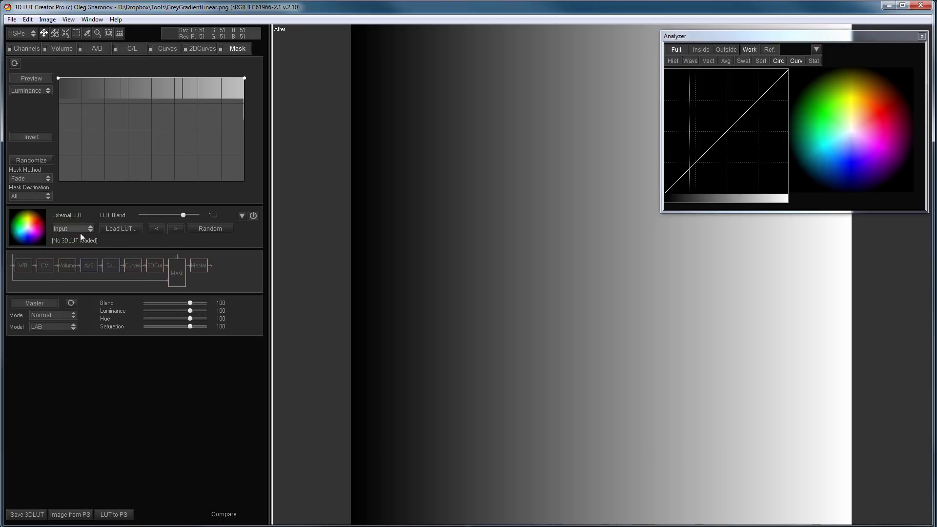
pyautogui.click(122, 229)
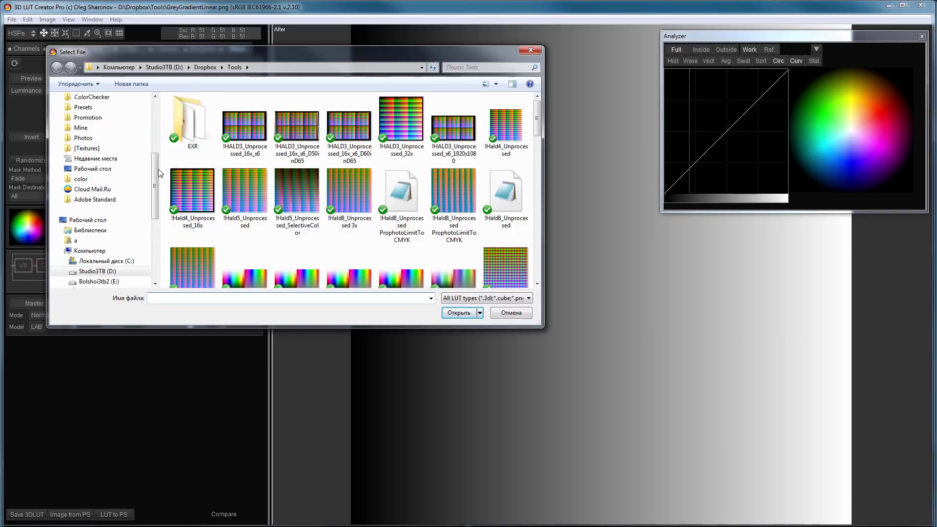
pyautogui.click(95, 199)
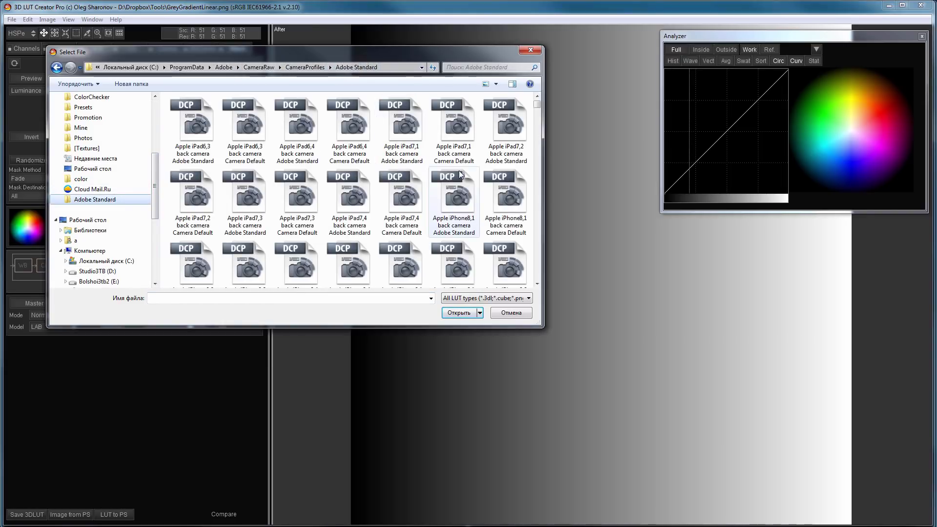
pyautogui.click(536, 273)
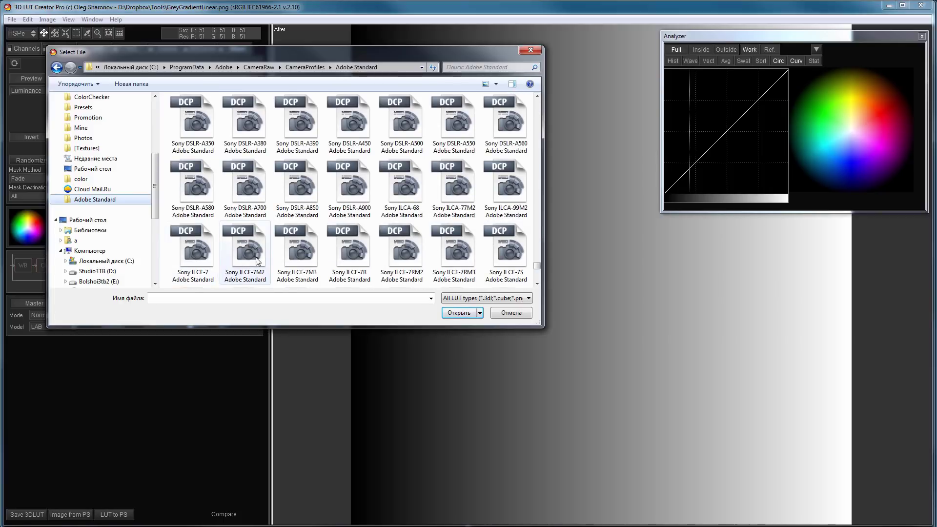
pyautogui.click(258, 263)
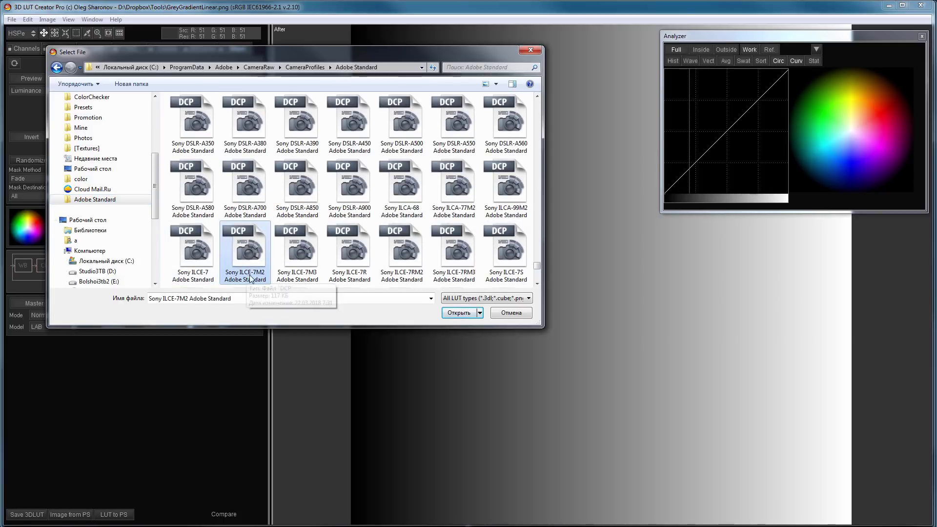
pyautogui.click(460, 314)
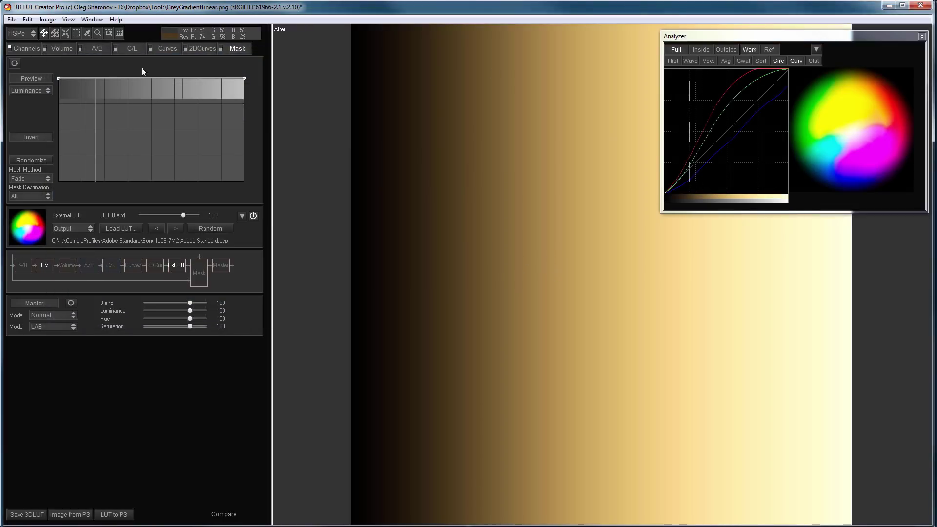
# - Disable the CM colour-matrix block and check the tone curve in the Analyzer window
pyautogui.click(9, 49)
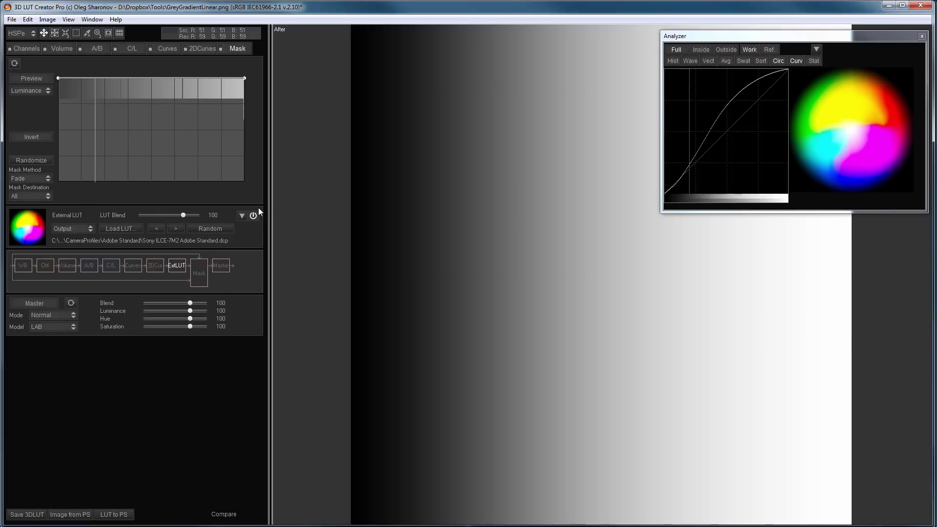
pyautogui.click(671, 195)
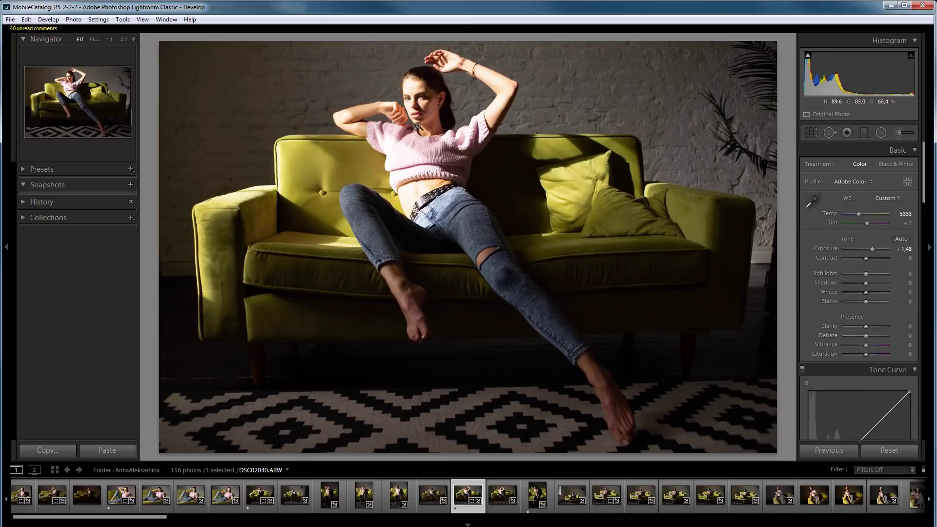
# - Try the Adobe Landscape, Portrait, Standard, Vivid and Camera Neutral, Standard, Vivid profiles in turn
pyautogui.click(854, 181)
pyautogui.click(839, 204)
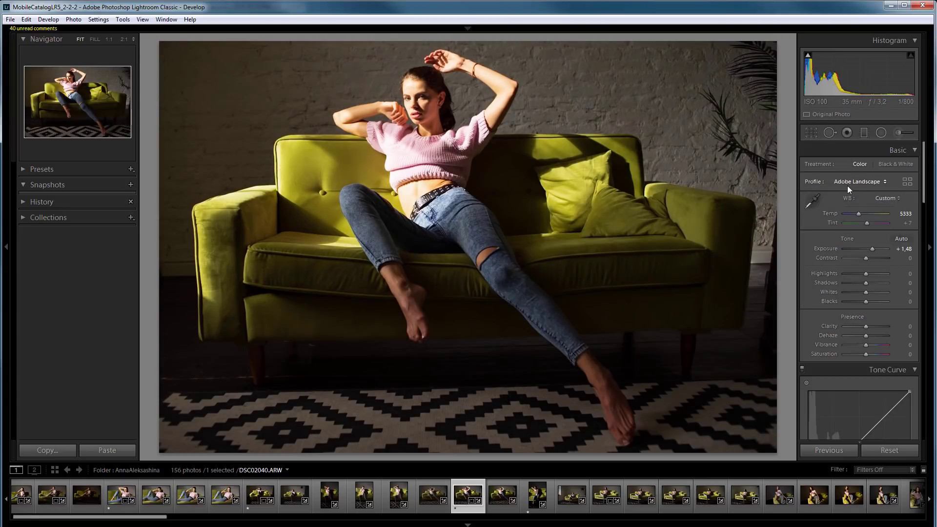
pyautogui.click(847, 185)
pyautogui.click(834, 218)
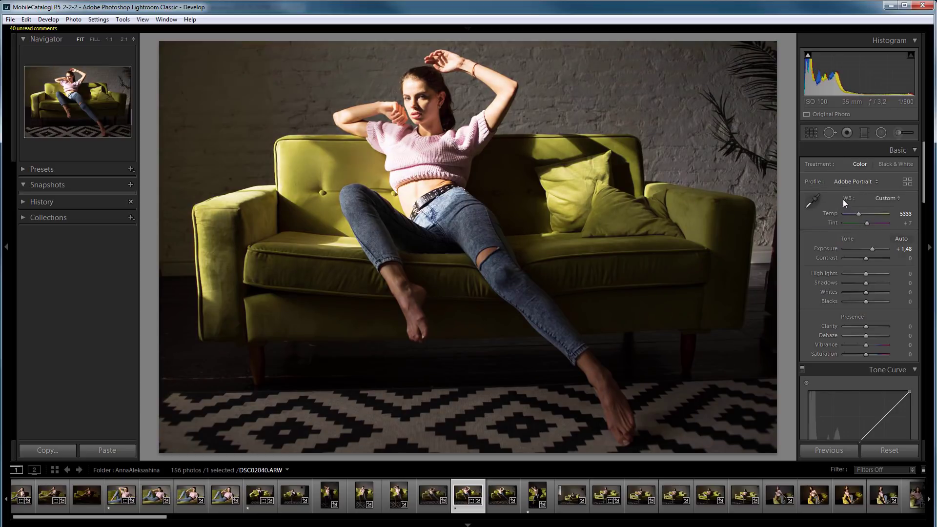
pyautogui.click(853, 181)
pyautogui.click(839, 226)
pyautogui.click(854, 184)
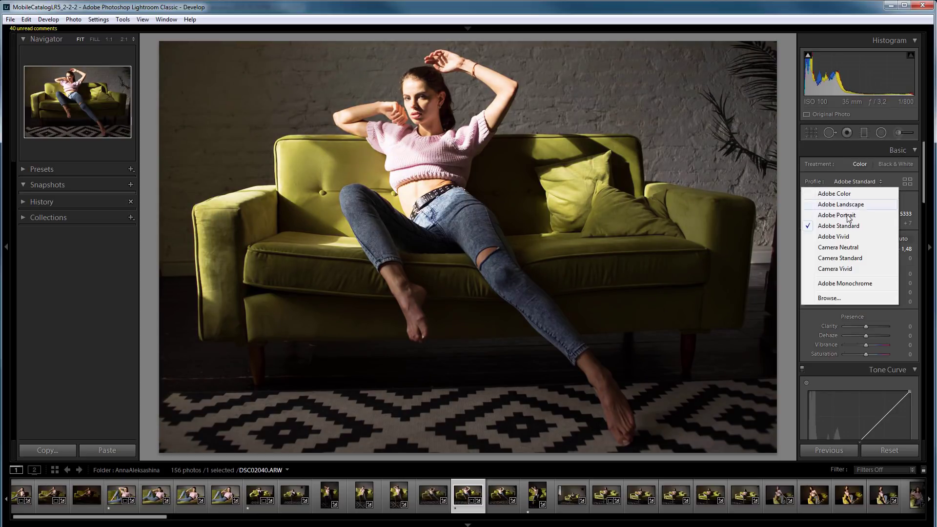
pyautogui.click(840, 236)
pyautogui.click(857, 181)
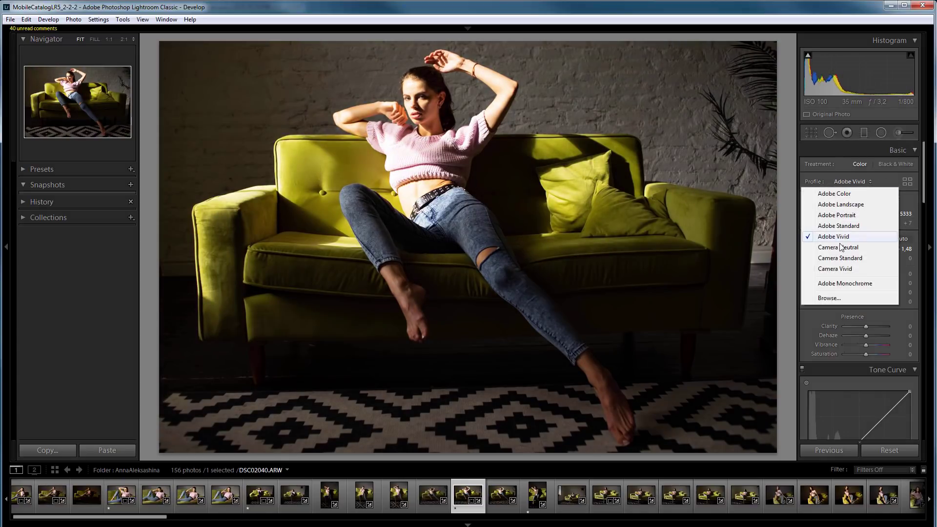
pyautogui.click(840, 247)
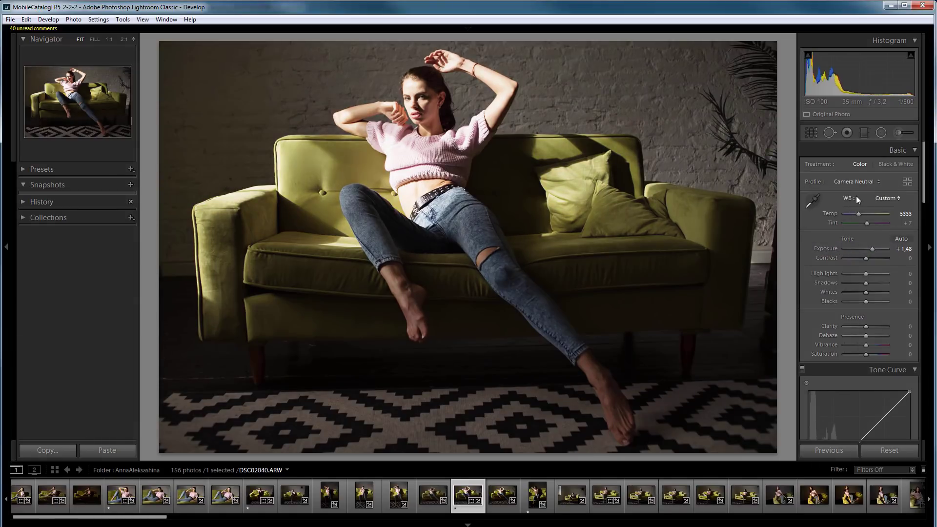
pyautogui.click(856, 183)
pyautogui.click(842, 258)
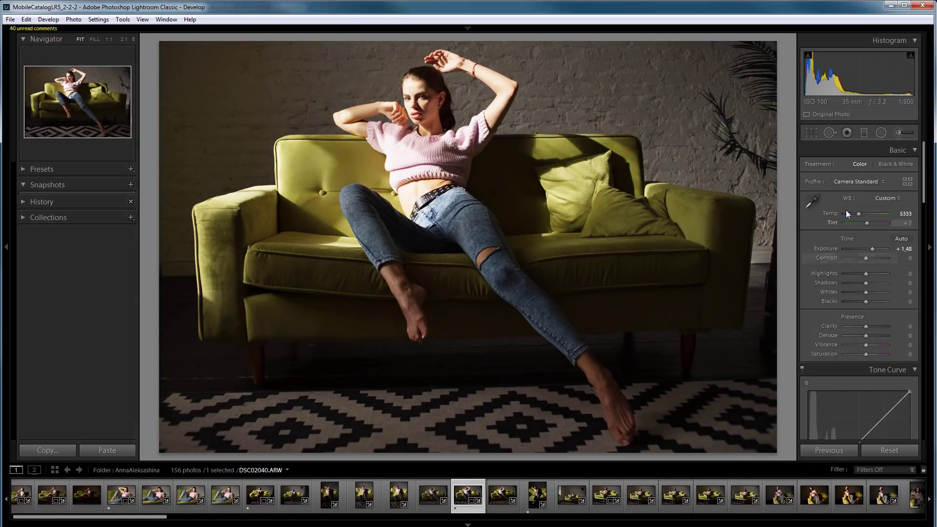
pyautogui.click(853, 184)
pyautogui.click(839, 268)
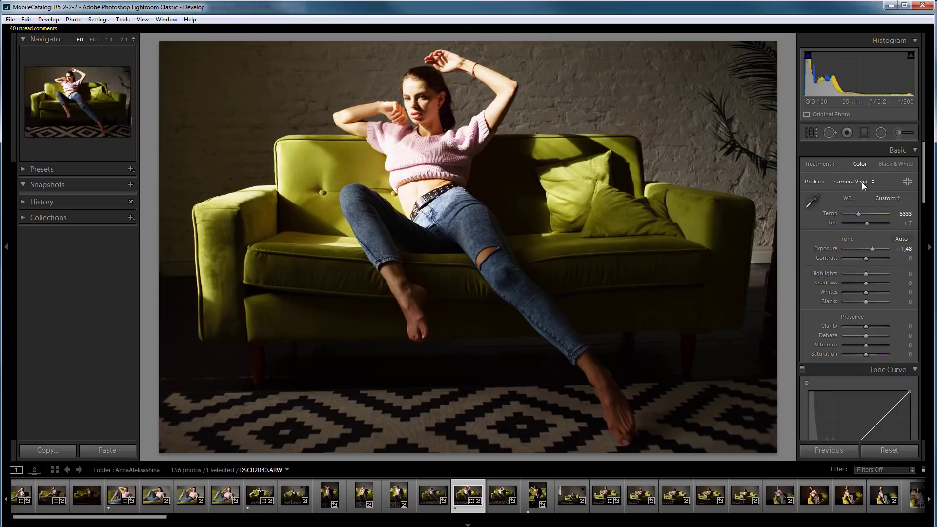
# - Return to Adobe Color, set Contrast to −100 and zoom 1:1 on the model's face
pyautogui.click(862, 182)
pyautogui.click(835, 194)
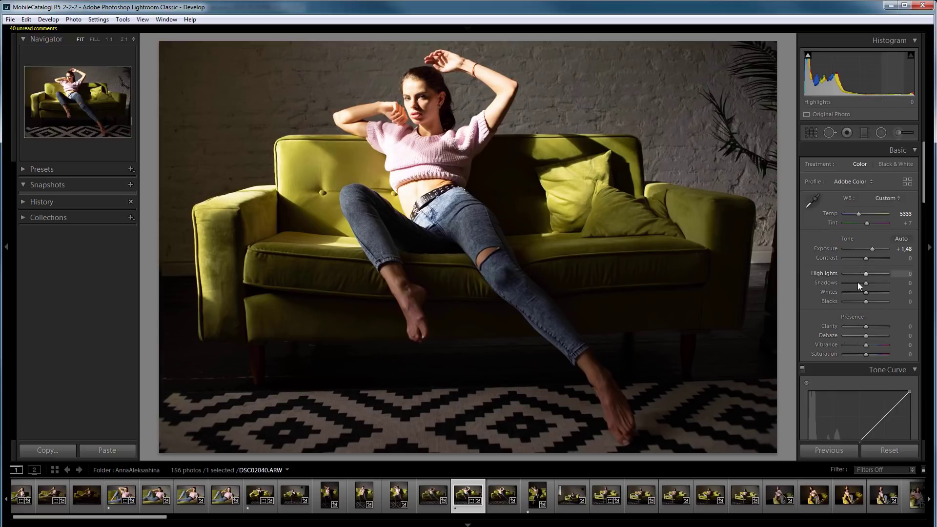
pyautogui.moveTo(865, 258); pyautogui.dragTo(833, 259)
pyautogui.click(445, 106)
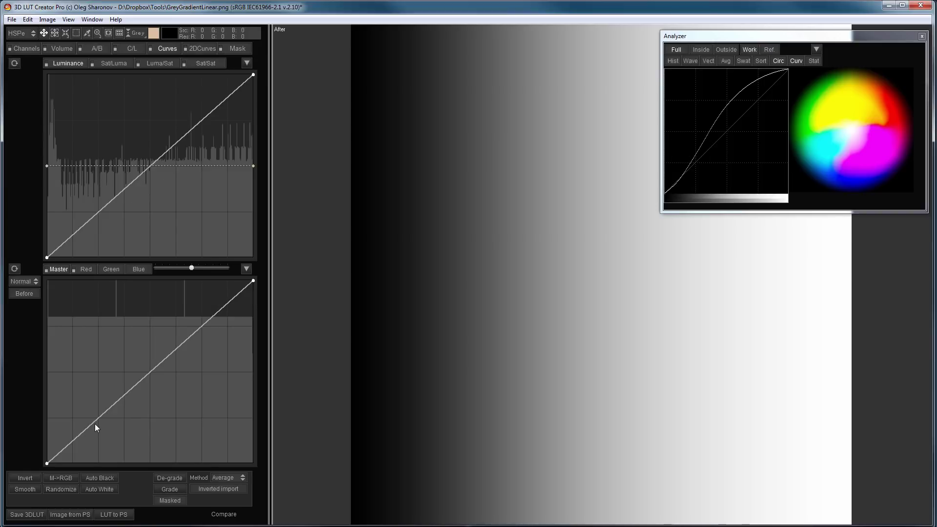
# - Lift the shadows and pull down the upper tones on the Master curve to form an S-curve
pyautogui.moveTo(94, 422); pyautogui.dragTo(86, 414)
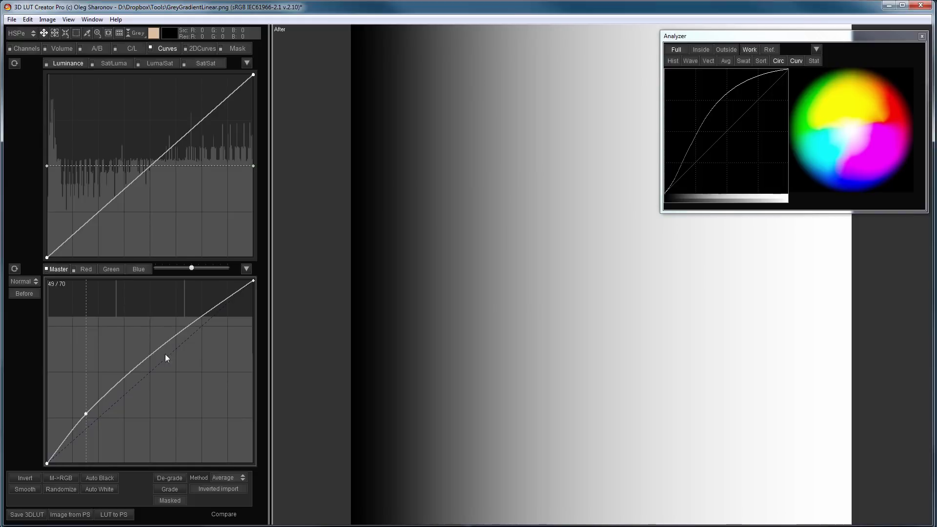
pyautogui.moveTo(177, 337); pyautogui.dragTo(187, 349)
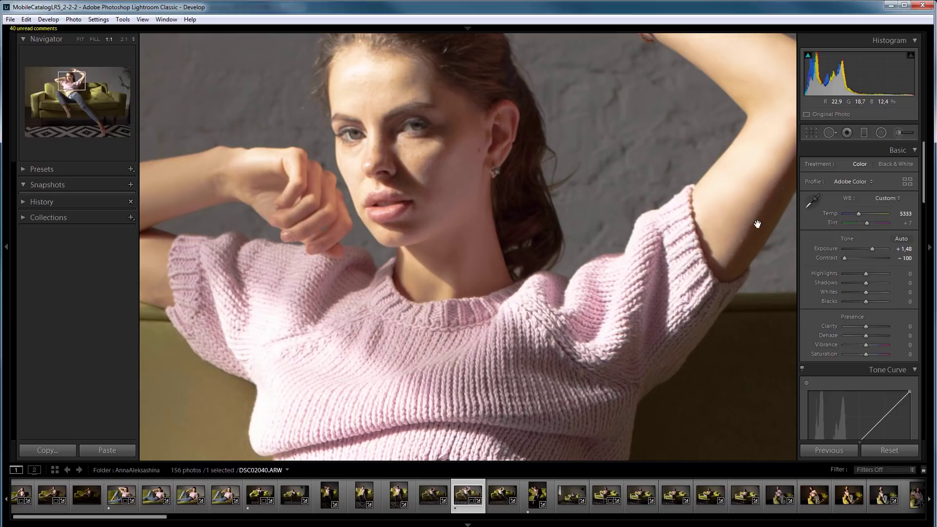
# - Reset Contrast, test Highlights at −80 and −100 with the whole photo shown, then reset Highlights and Exposure
pyautogui.doubleClick(845, 257)
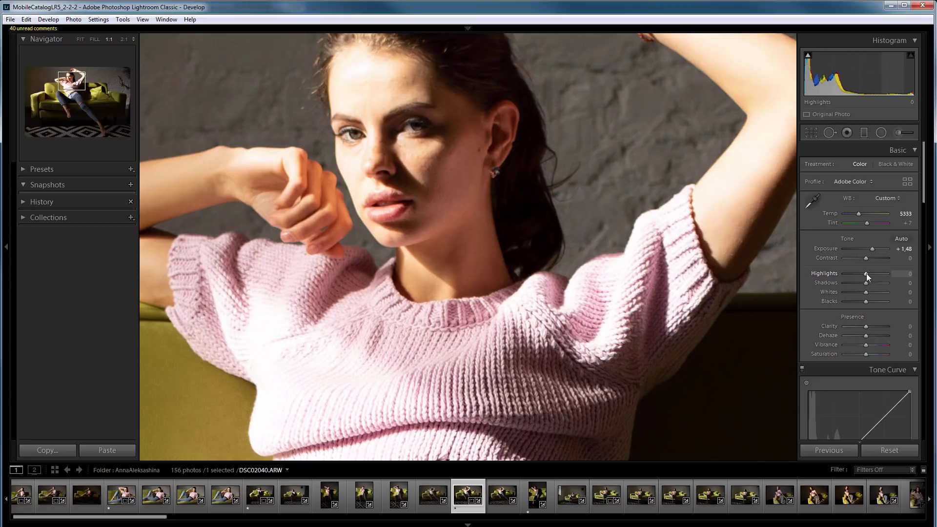
pyautogui.moveTo(866, 274); pyautogui.dragTo(850, 271)
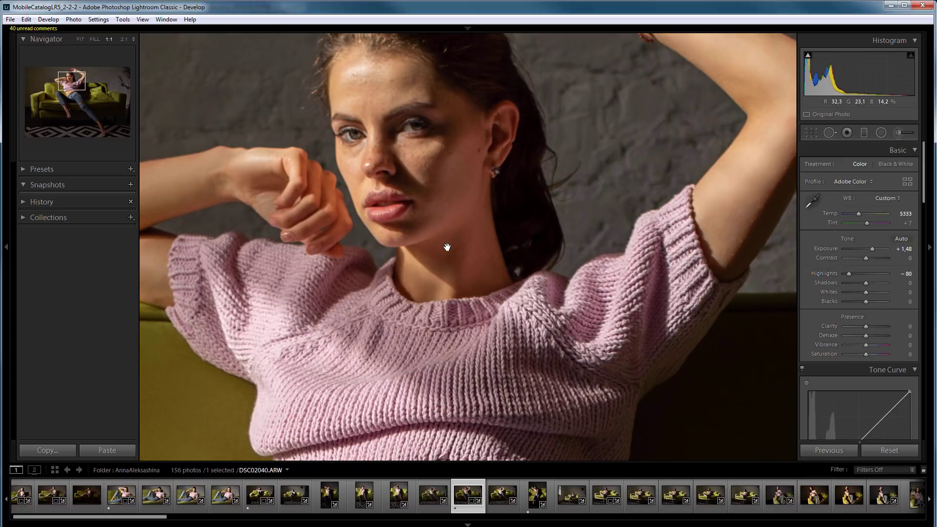
pyautogui.click(454, 159)
pyautogui.moveTo(851, 276); pyautogui.dragTo(843, 274)
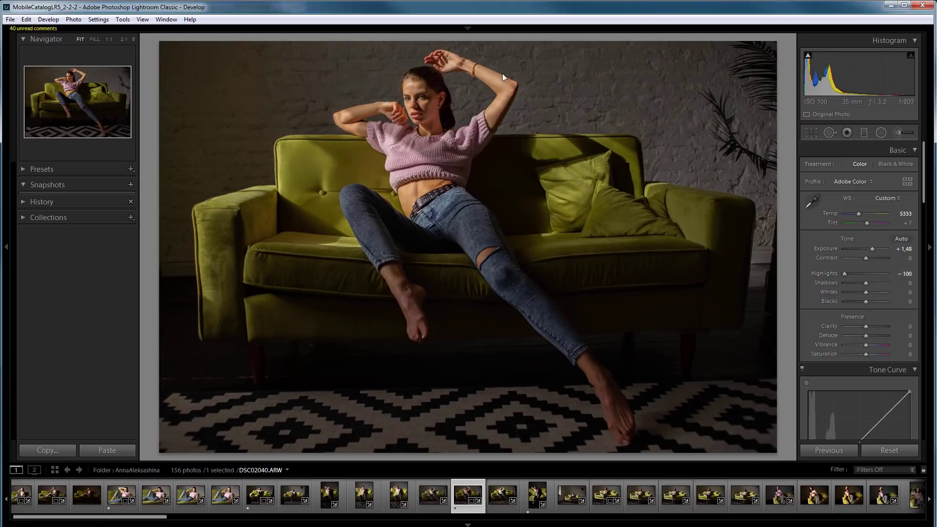
pyautogui.doubleClick(845, 272)
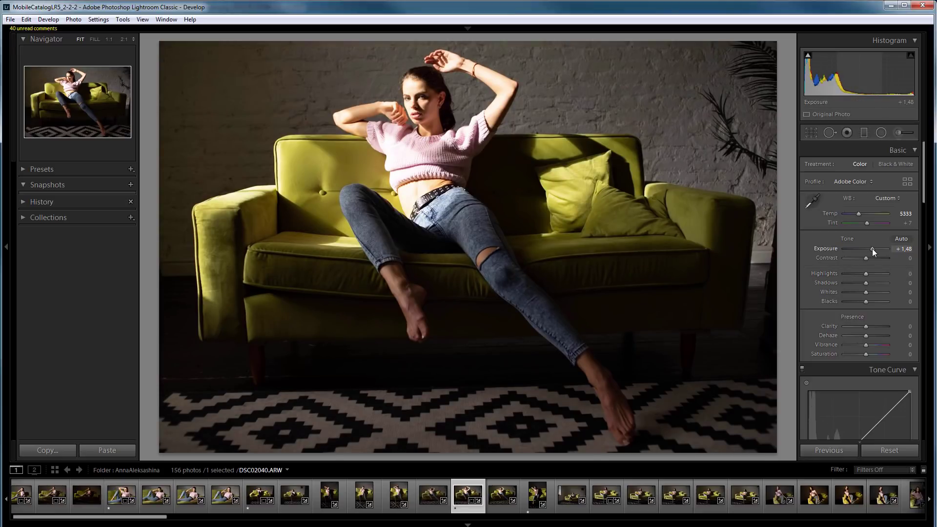
pyautogui.doubleClick(871, 248)
# - Test Shadows +100, Whites −100, Blacks +100 and Exposure +4,66, resetting each back to 0
pyautogui.moveTo(866, 282); pyautogui.dragTo(893, 285)
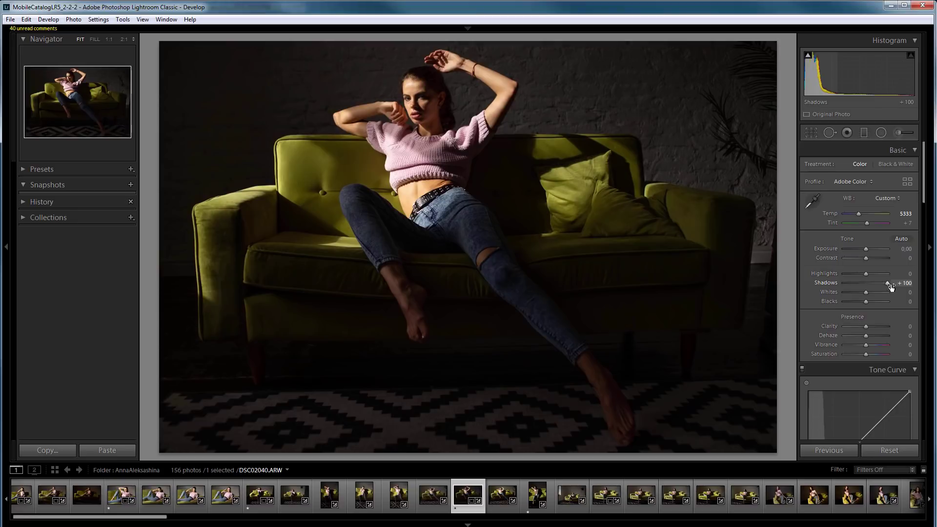
pyautogui.doubleClick(884, 283)
pyautogui.moveTo(866, 292); pyautogui.dragTo(848, 292)
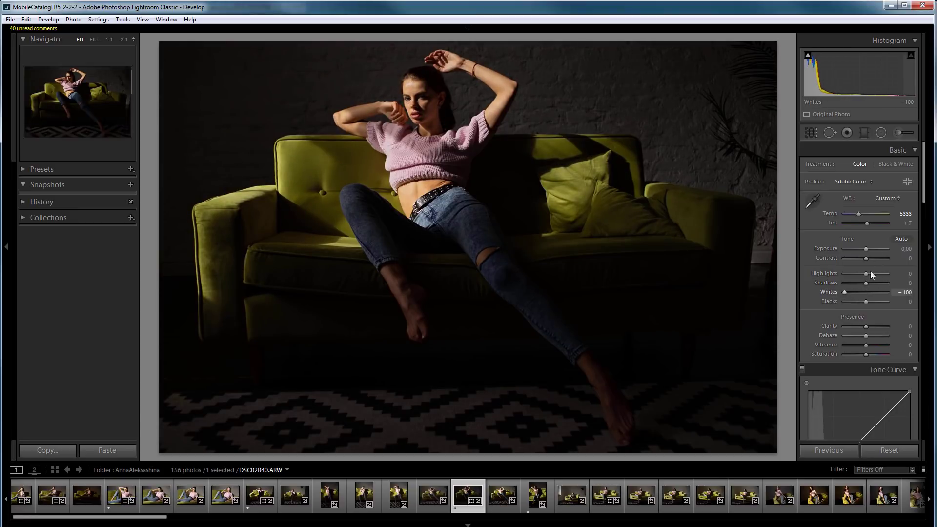
pyautogui.moveTo(866, 250); pyautogui.dragTo(871, 250)
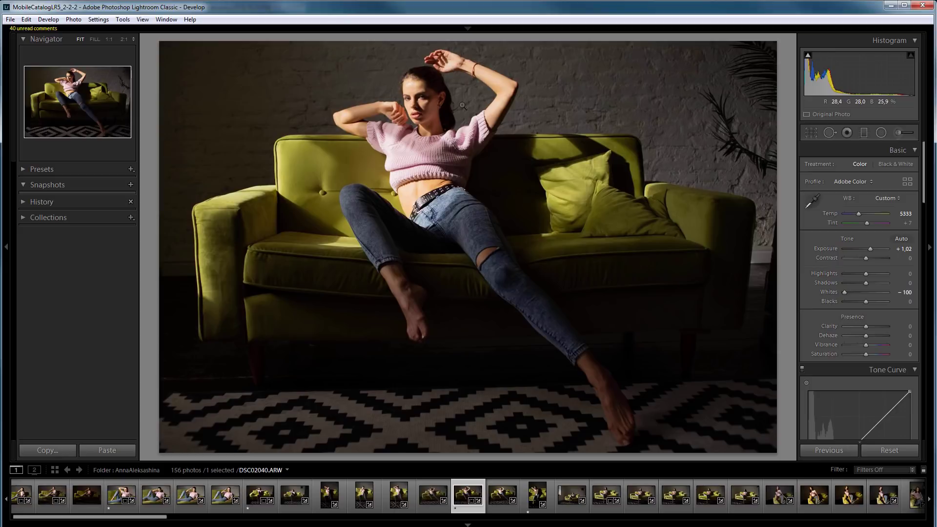
pyautogui.hotkey('ctrl', 'z')
pyautogui.hotkey('ctrl', 'z')
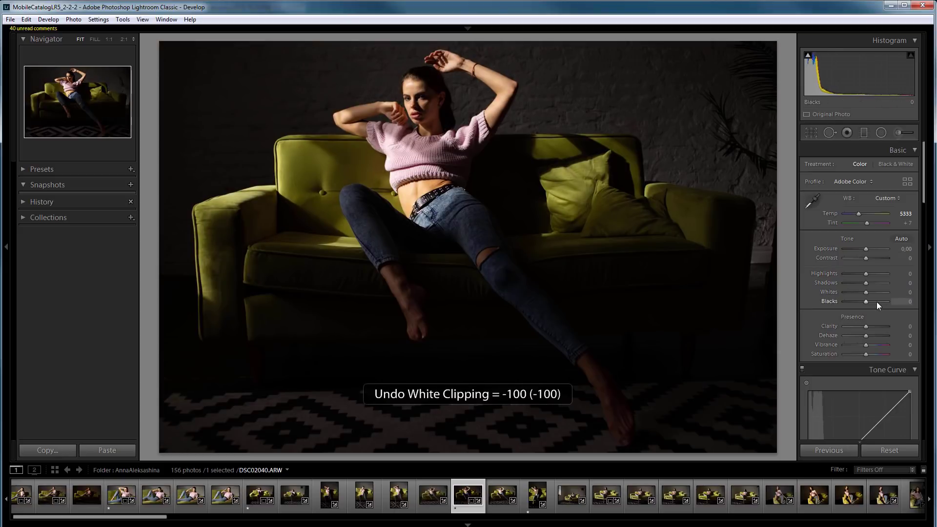
pyautogui.moveTo(877, 301); pyautogui.dragTo(896, 308)
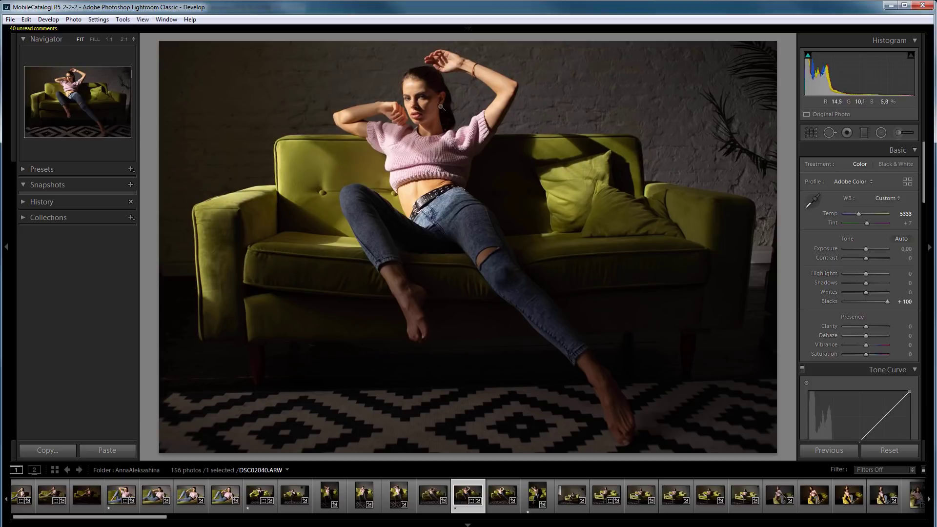
pyautogui.doubleClick(889, 302)
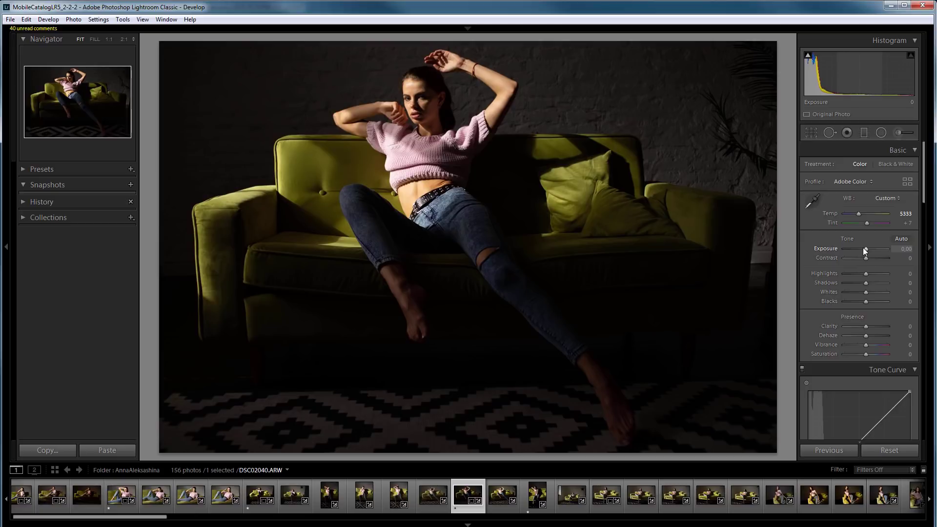
pyautogui.moveTo(866, 249); pyautogui.dragTo(886, 249)
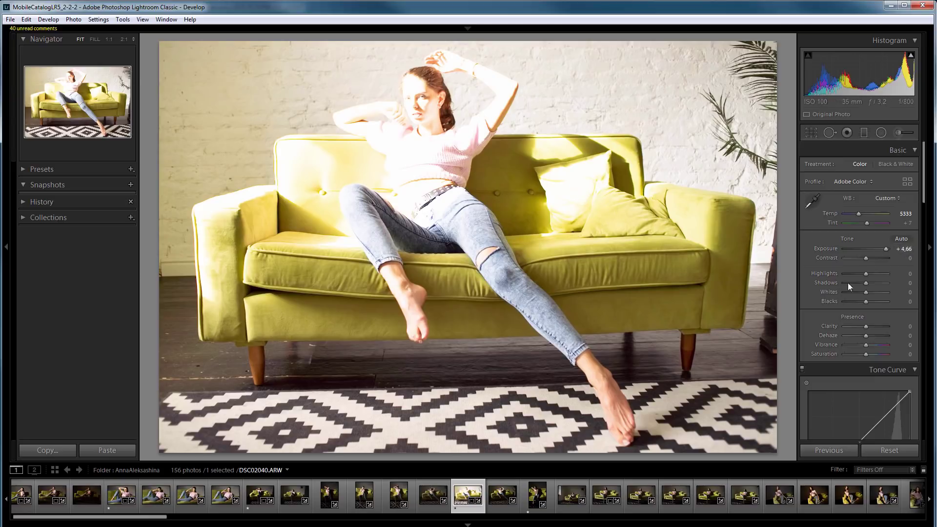
pyautogui.doubleClick(888, 250)
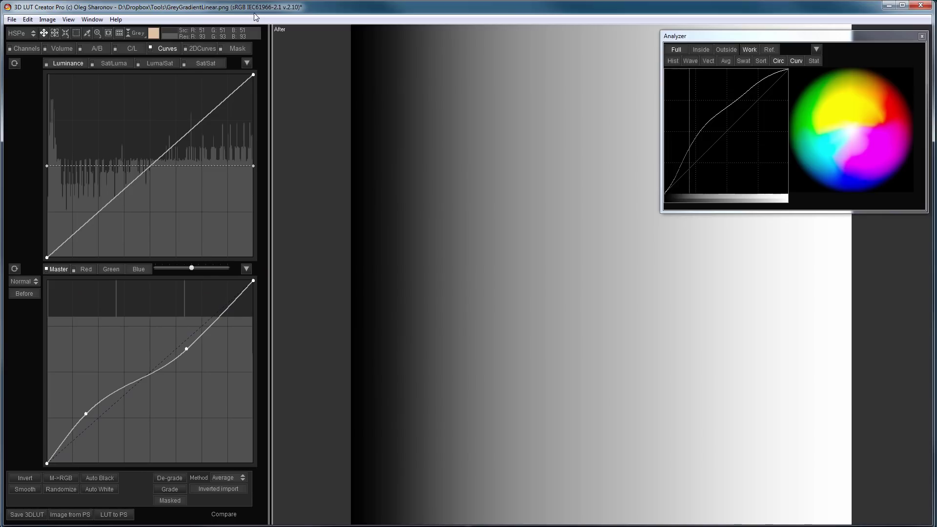
# - Start a new LUT and save it with the DNG Camera Profile (*.dcp) file type
pyautogui.hotkey('ctrl', 'n')
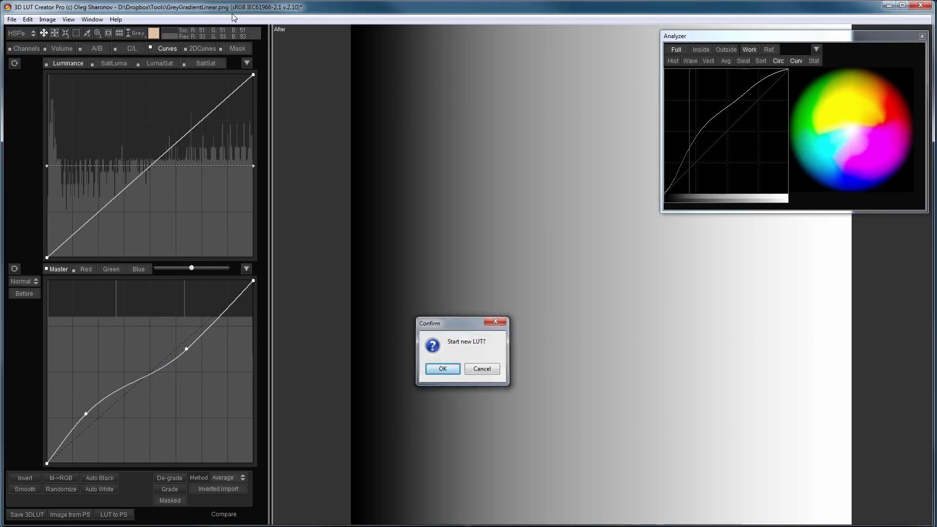
pyautogui.press('Return')
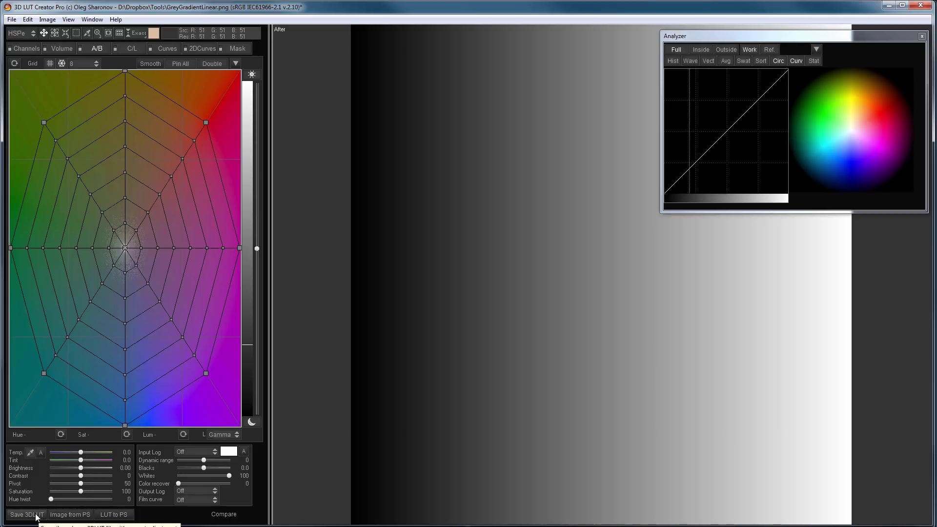
pyautogui.click(35, 514)
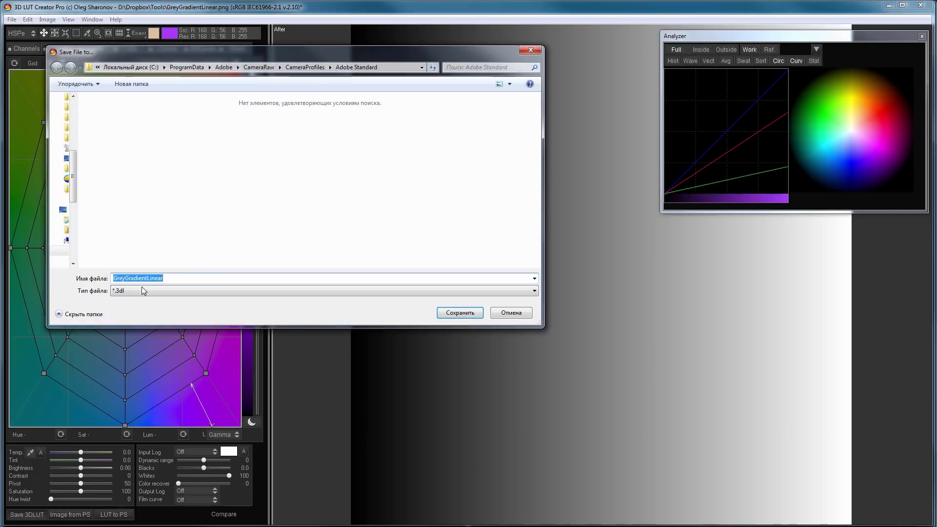
pyautogui.click(145, 290)
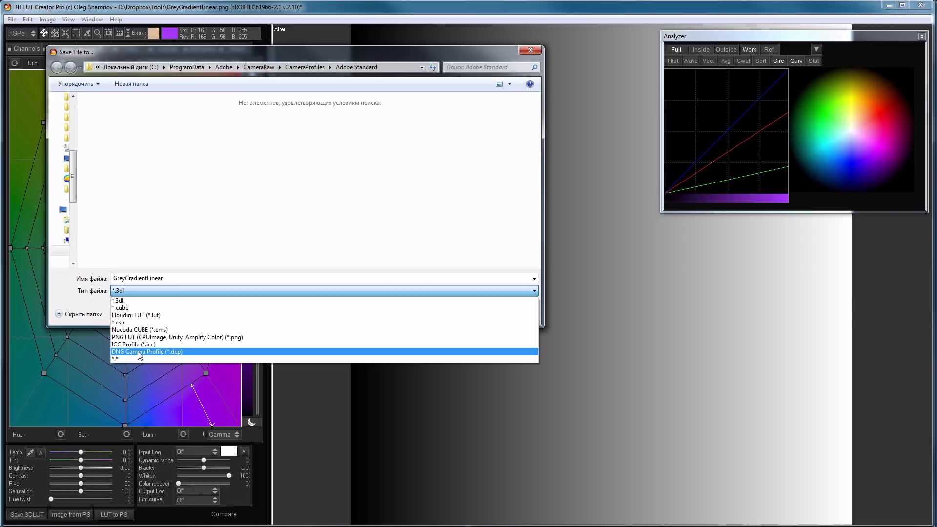
pyautogui.click(140, 353)
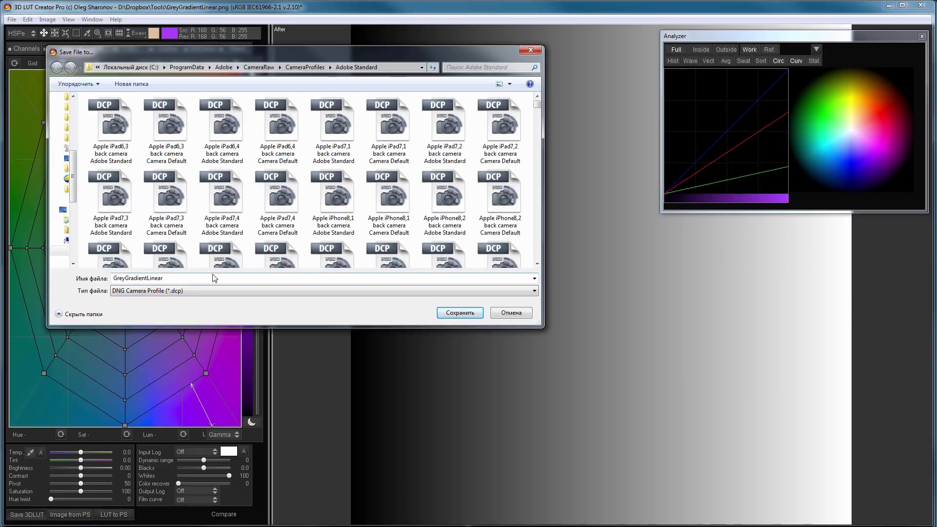
# - Browse from the C: drive through Пользователи and the user's home folder into AppData
pyautogui.click(130, 67)
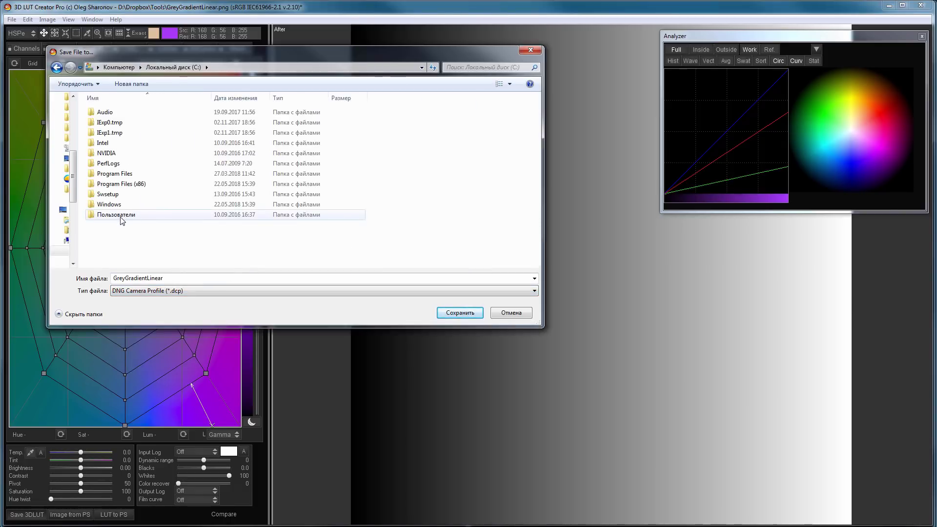
pyautogui.doubleClick(121, 216)
pyautogui.doubleClick(103, 114)
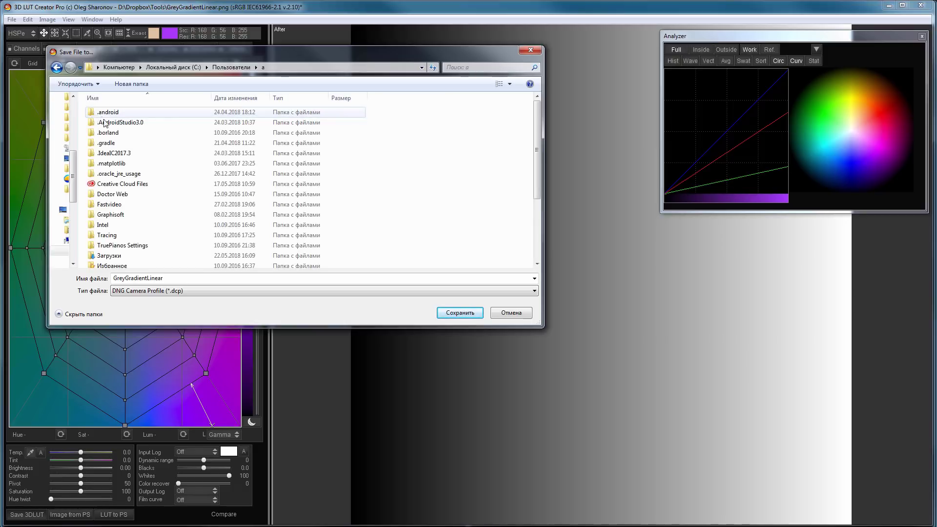
pyautogui.doubleClick(165, 278)
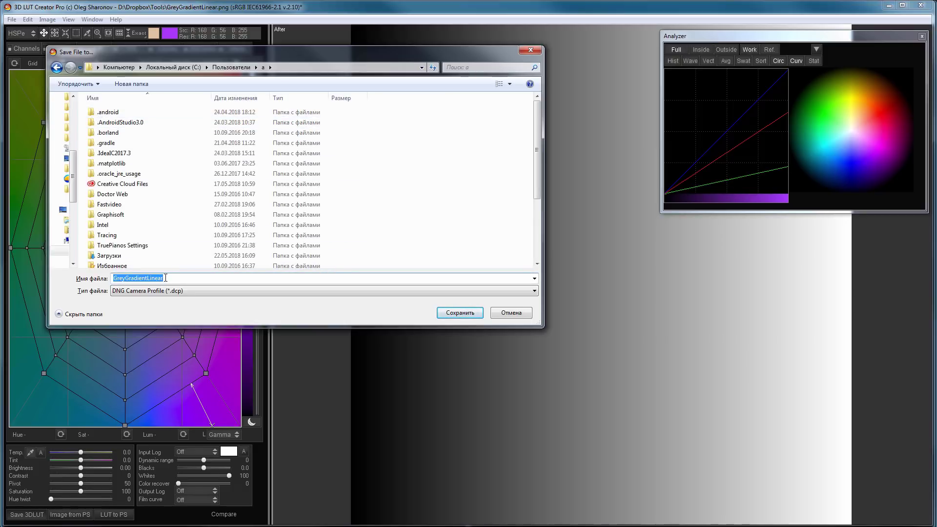
pyautogui.write('appdata')
pyautogui.press('Return')
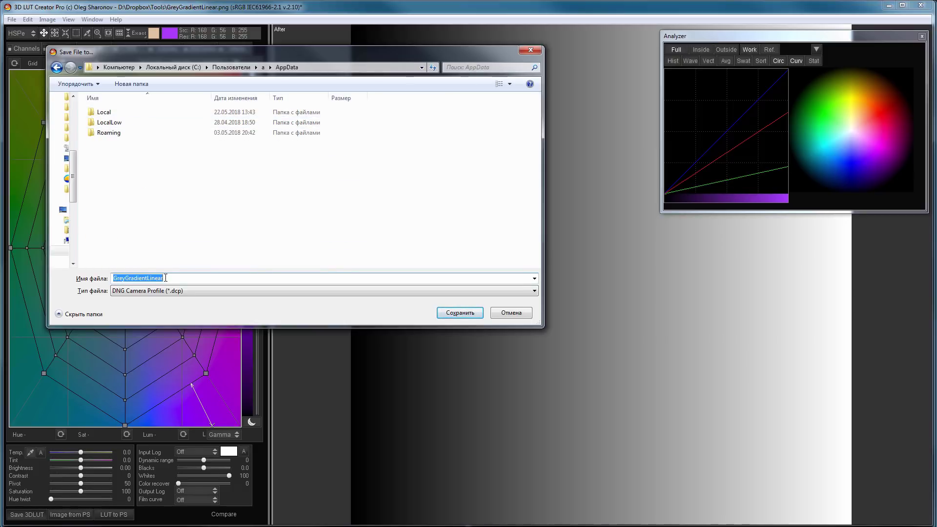
# - Go to Roaming > Adobe > CameraRaw > CameraProfiles and save the profile as 'test'
pyautogui.doubleClick(108, 133)
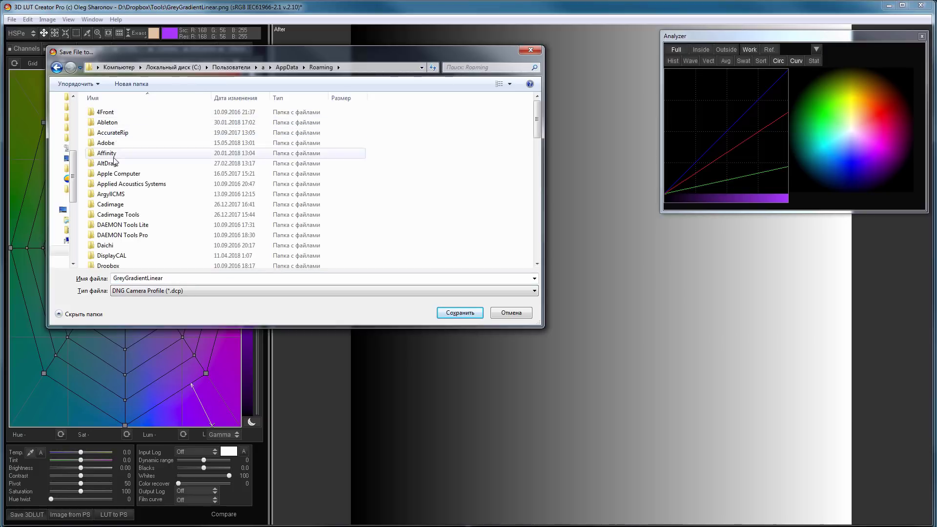
pyautogui.doubleClick(111, 142)
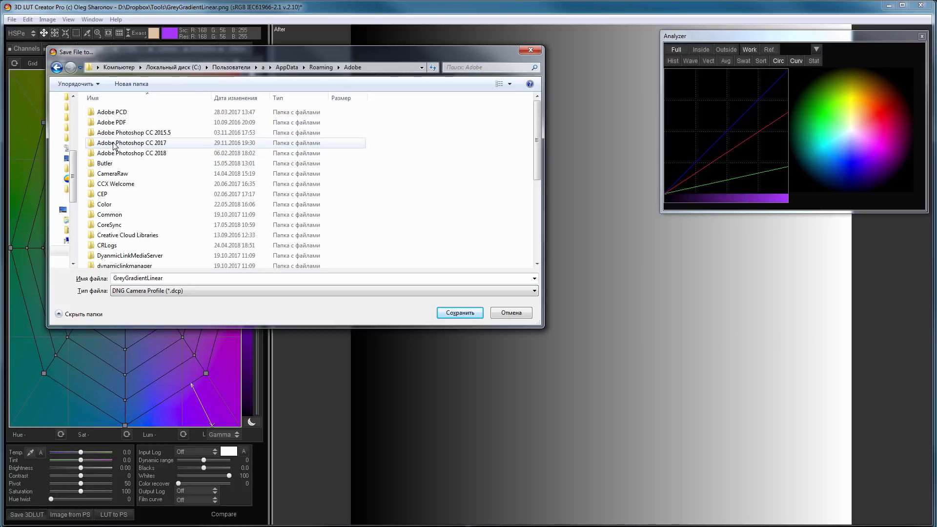
pyautogui.click(122, 176)
pyautogui.doubleClick(122, 175)
pyautogui.doubleClick(116, 111)
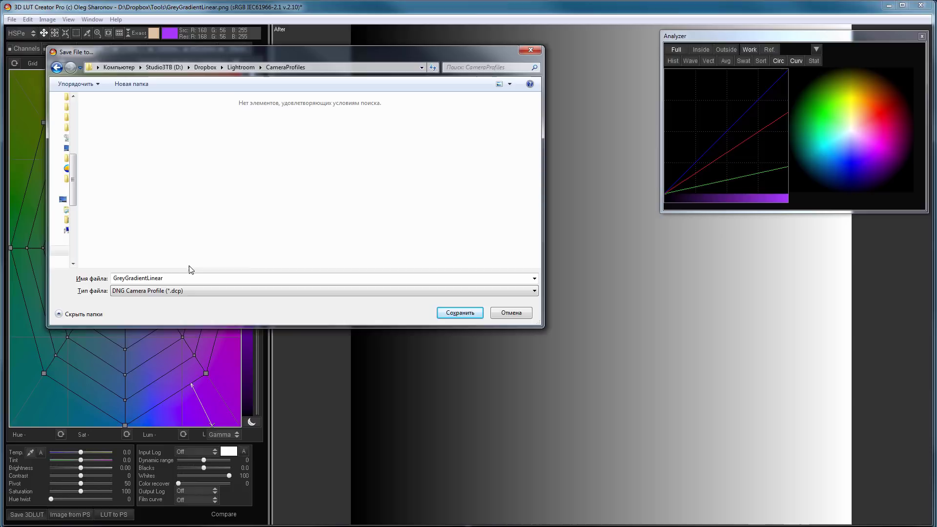
pyautogui.click(199, 278)
pyautogui.write('test')
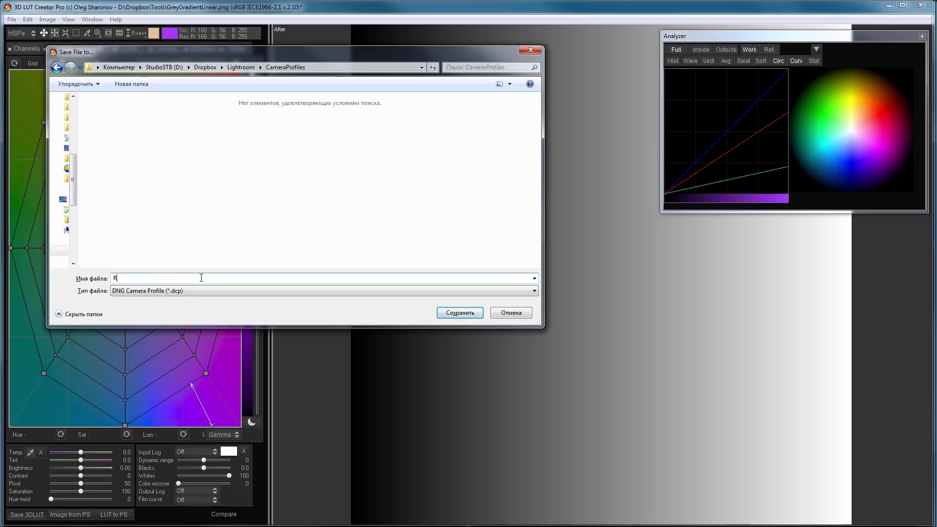
pyautogui.click(460, 313)
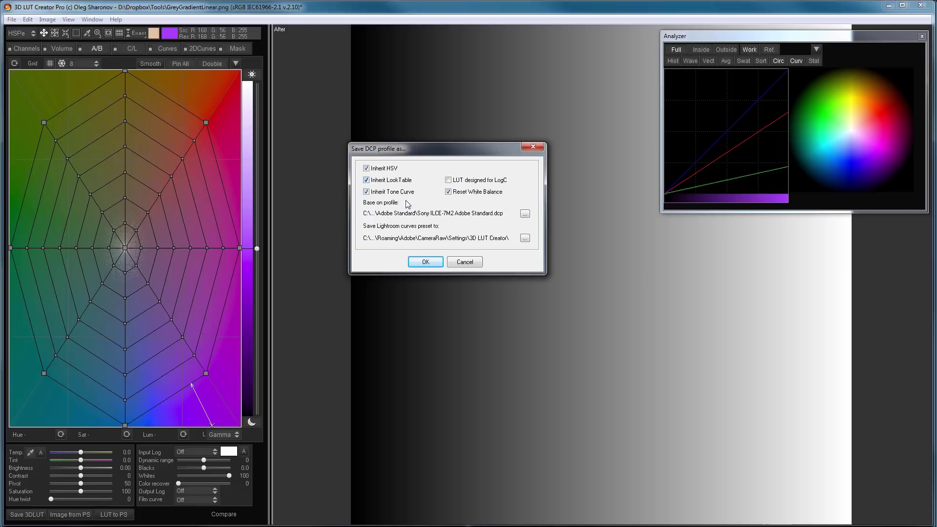
# - Uncheck Inherit LookTable and Inherit Tone Curve, keep Inherit HSV and Reset White Balance, and confirm
pyautogui.click(366, 192)
pyautogui.click(367, 192)
pyautogui.click(427, 263)
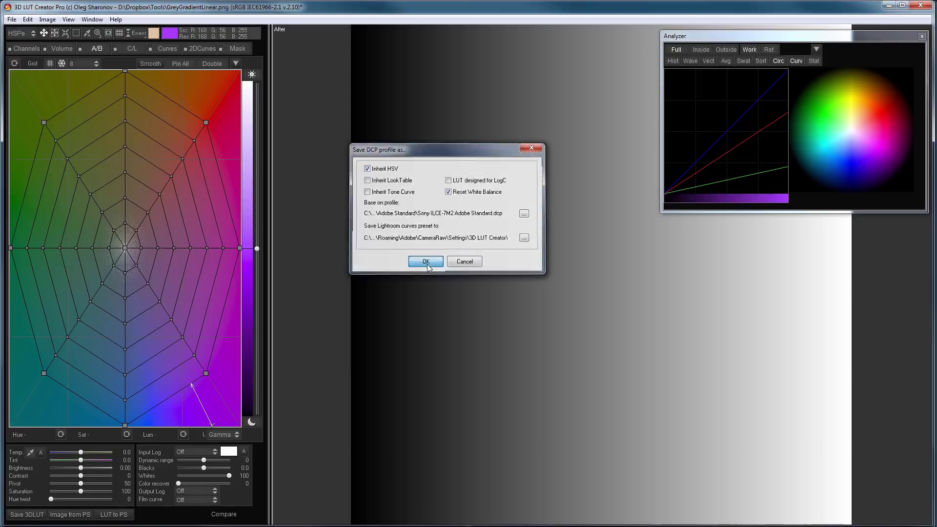
# - Save a DNG camera profile named TotalRaw and uncheck Inherit HSV in its options
pyautogui.click(146, 291)
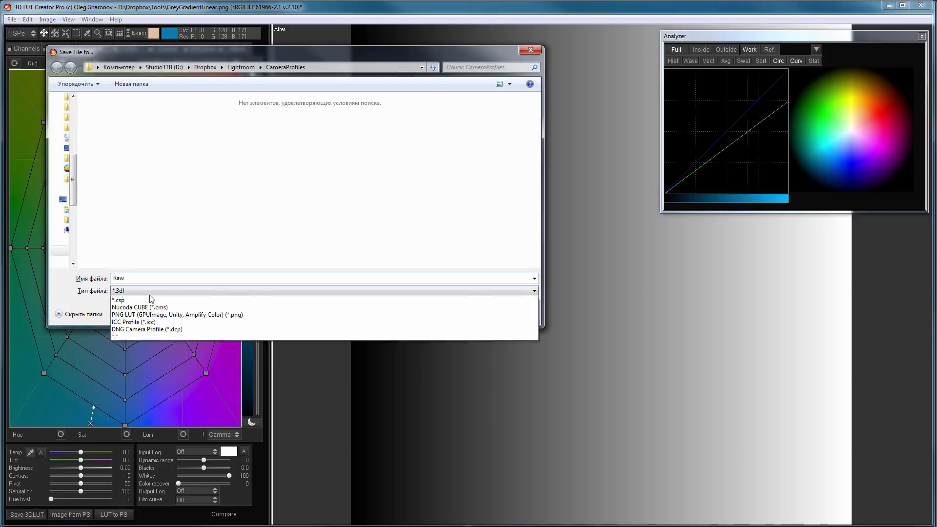
pyautogui.click(146, 354)
pyautogui.click(149, 279)
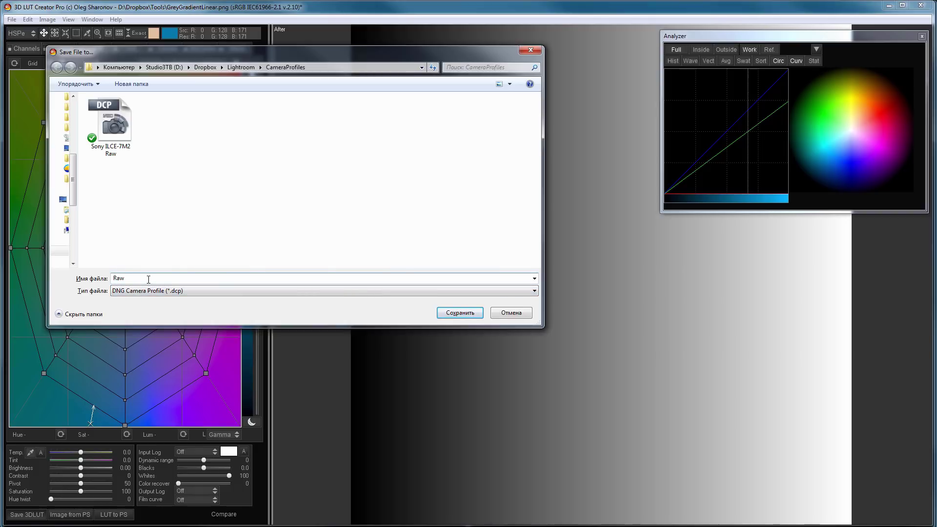
pyautogui.write('Total')
pyautogui.click(451, 313)
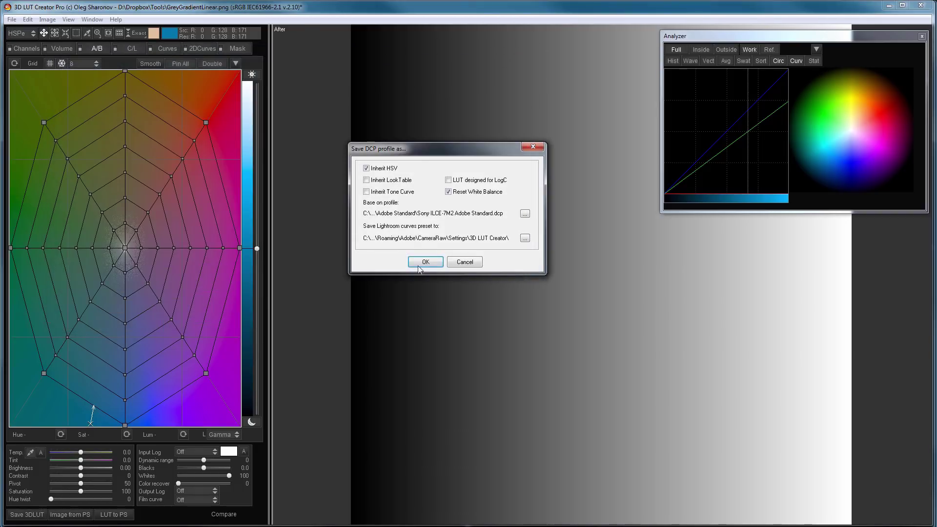
pyautogui.click(367, 169)
# - Confirm the DCP options, then compare Raw and TotalRaw in the Profile Browser, ending on Raw
pyautogui.click(426, 263)
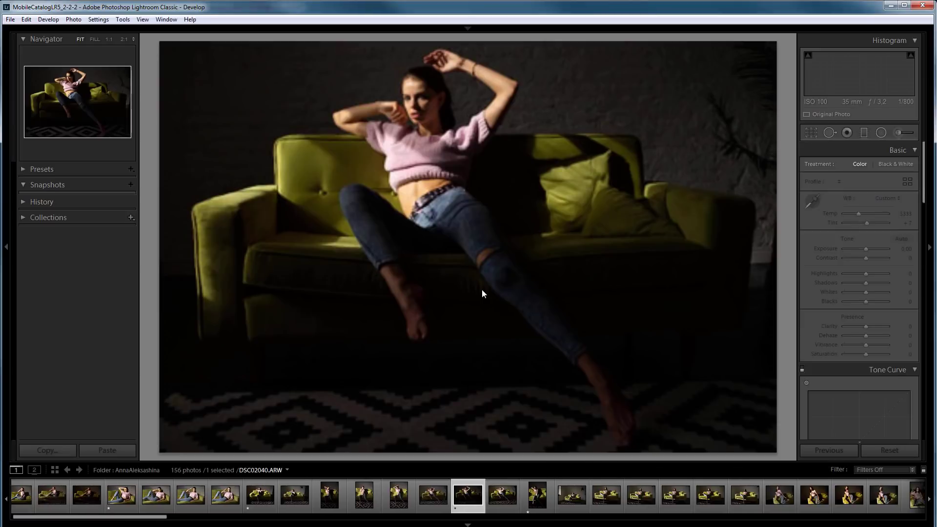
pyautogui.click(908, 181)
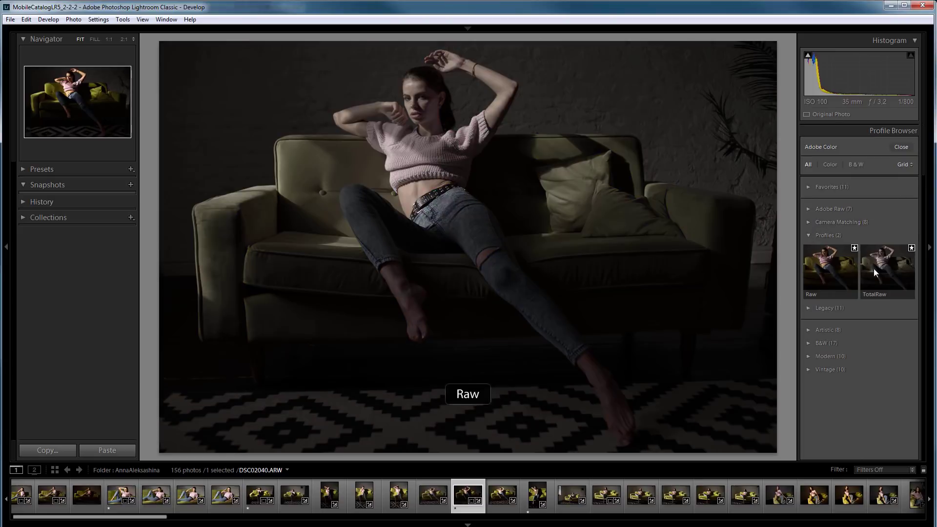
pyautogui.click(830, 269)
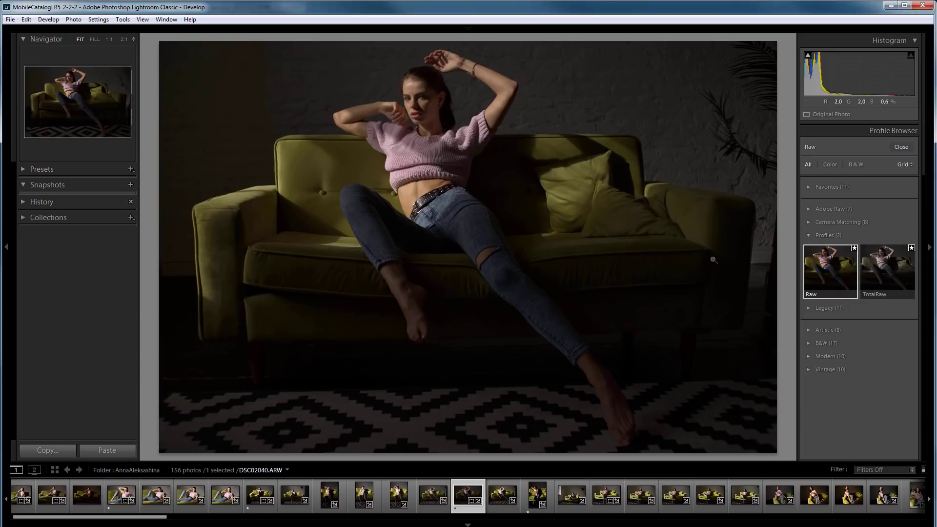
pyautogui.click(880, 271)
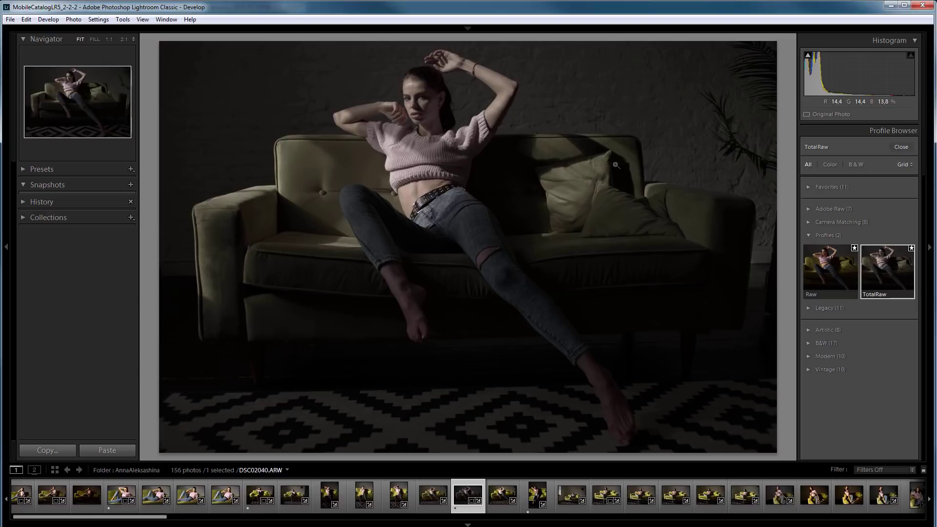
pyautogui.click(819, 280)
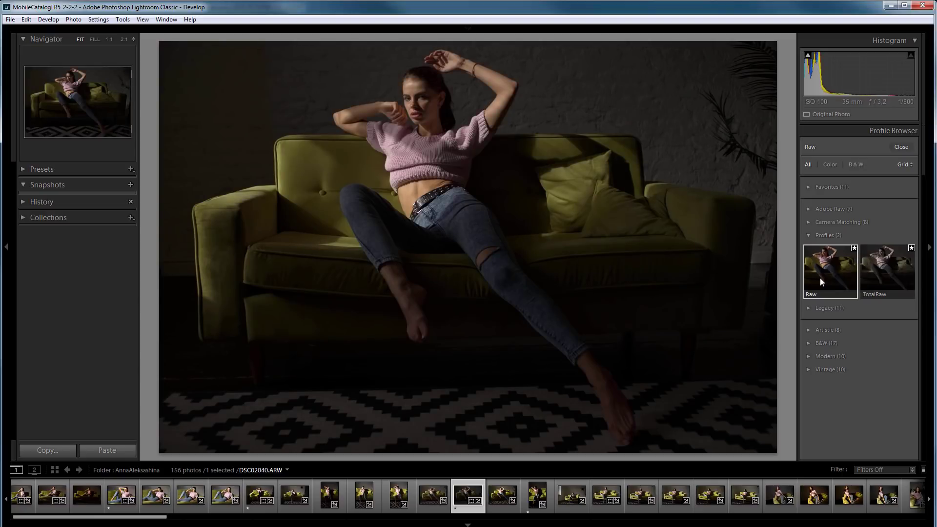
# - Raise the portrait's exposure to +1,71 and create a virtual copy of it
pyautogui.click(900, 147)
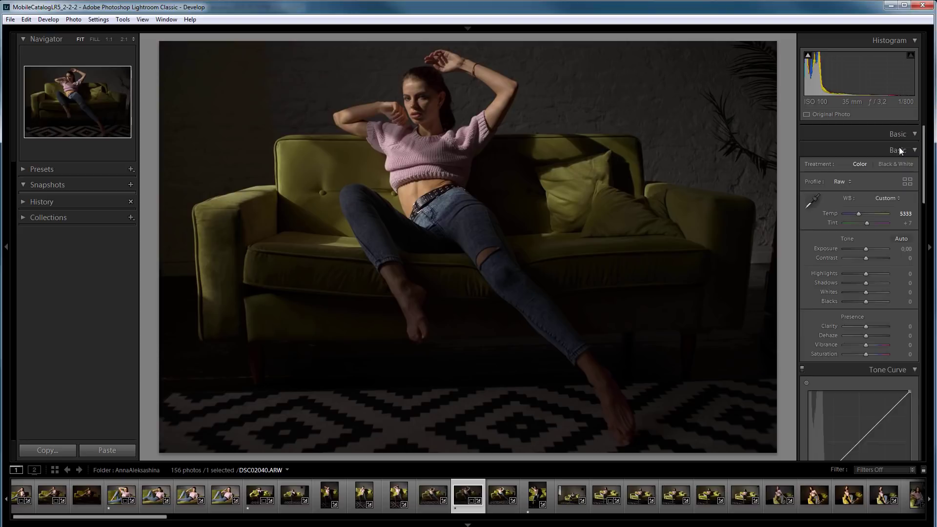
pyautogui.moveTo(867, 248); pyautogui.dragTo(874, 248)
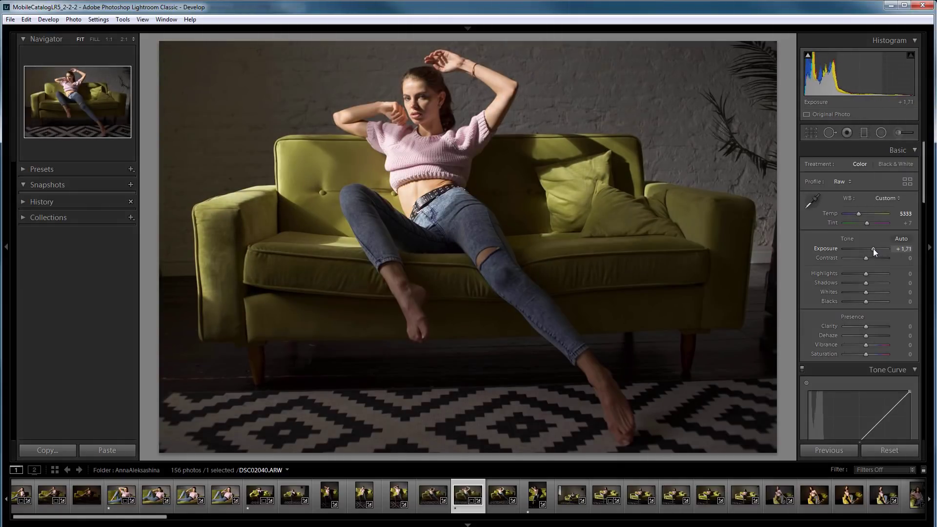
pyautogui.rightClick(463, 496)
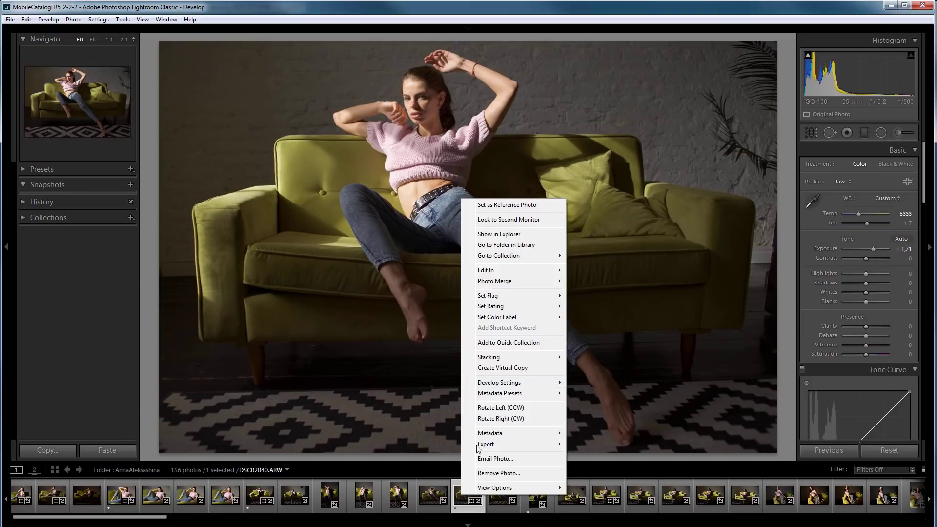
pyautogui.click(508, 368)
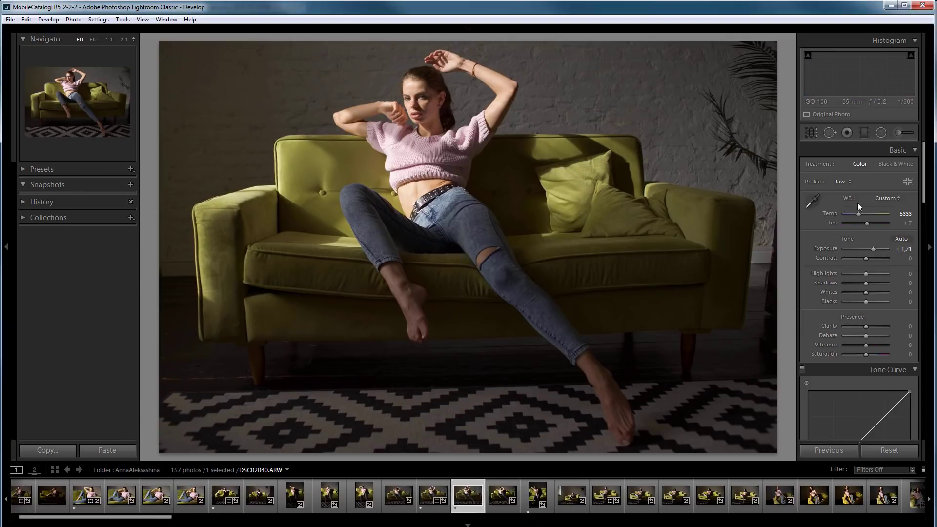
# - Reset the virtual copy's exposure to zero and apply the Adobe Color profile
pyautogui.doubleClick(874, 249)
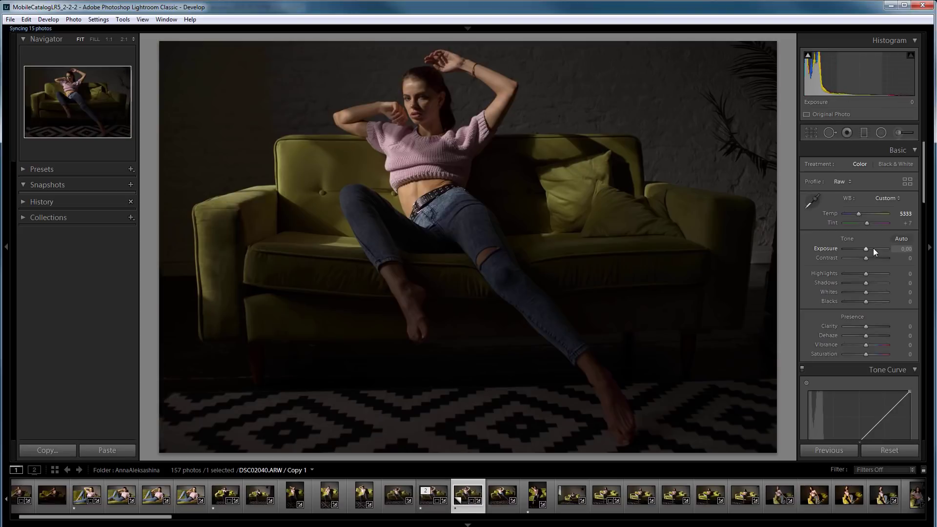
pyautogui.click(848, 182)
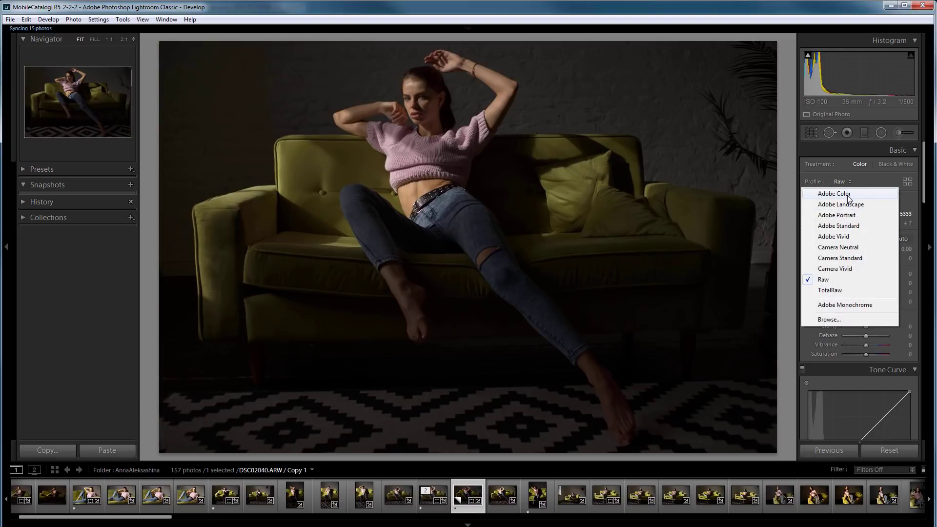
pyautogui.click(835, 193)
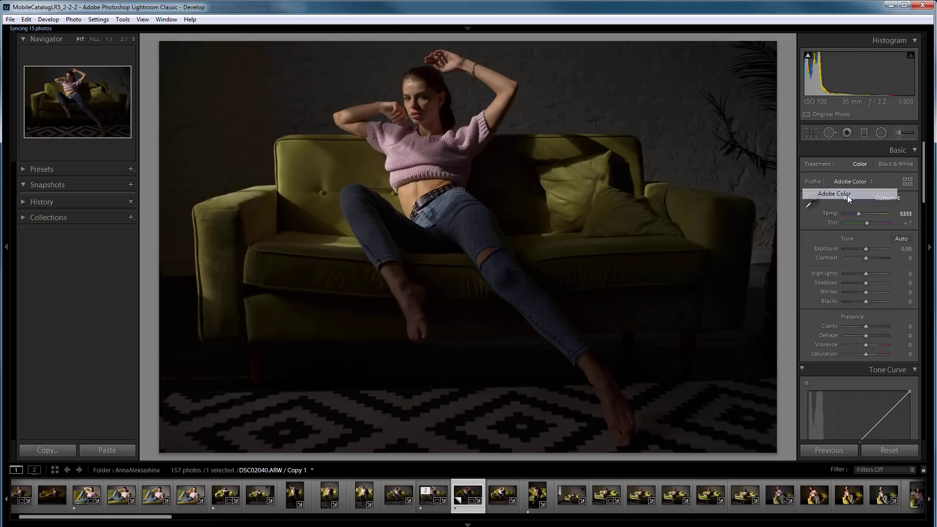
# - Compare the Raw-profile and Adobe Color versions, face at 1:1, then apply the external LUT
pyautogui.click(430, 507)
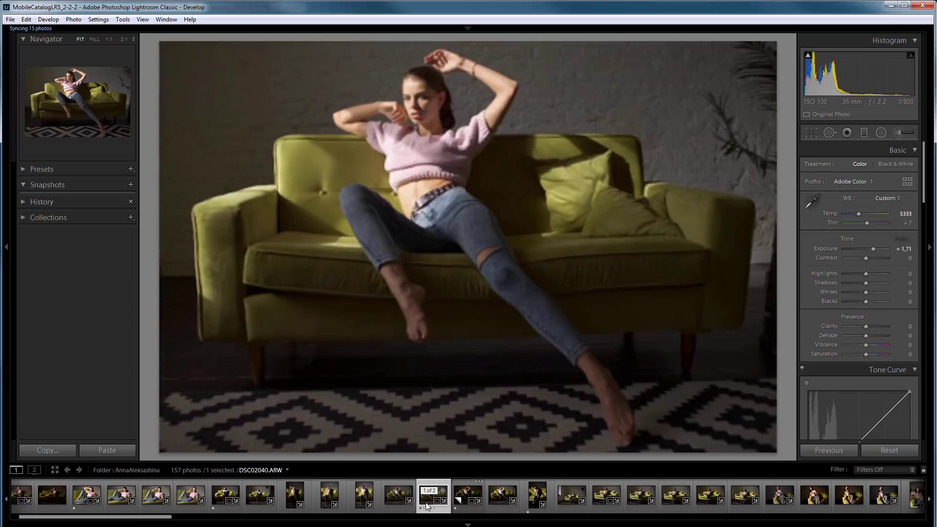
pyautogui.click(463, 499)
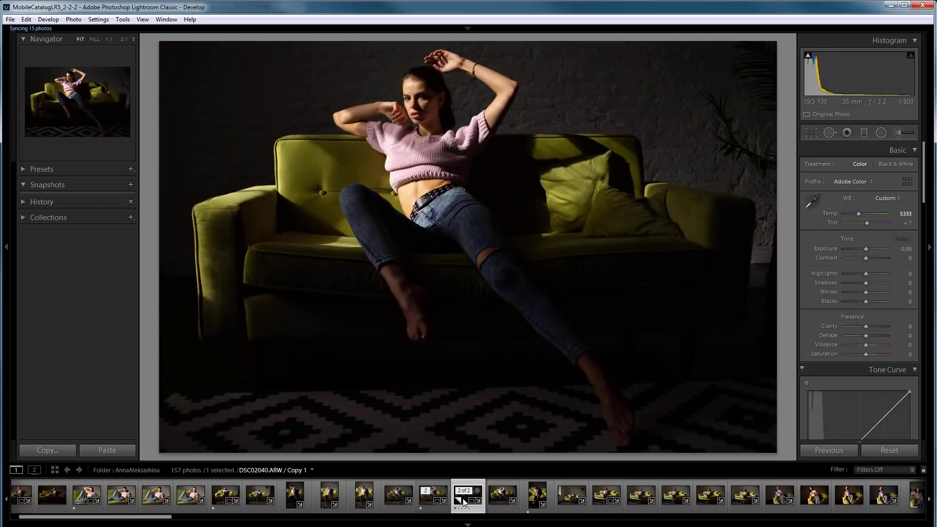
pyautogui.click(428, 499)
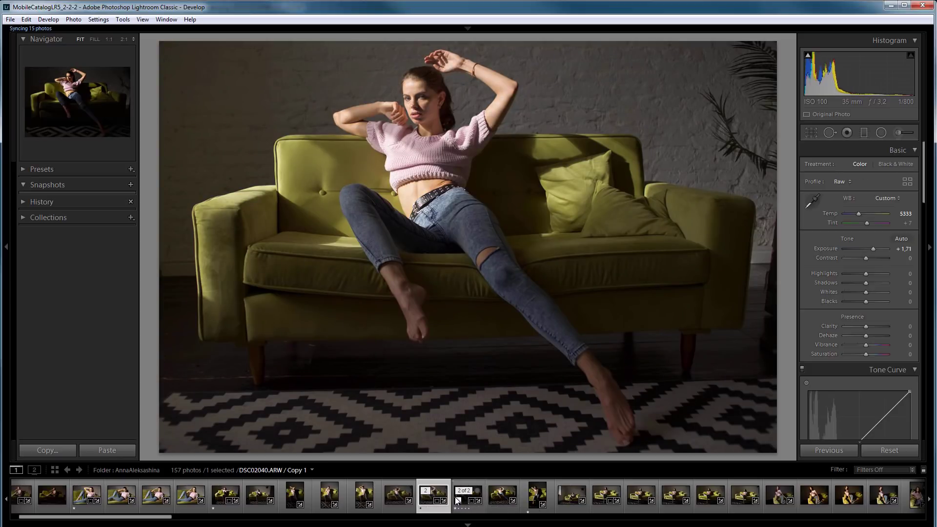
pyautogui.click(424, 88)
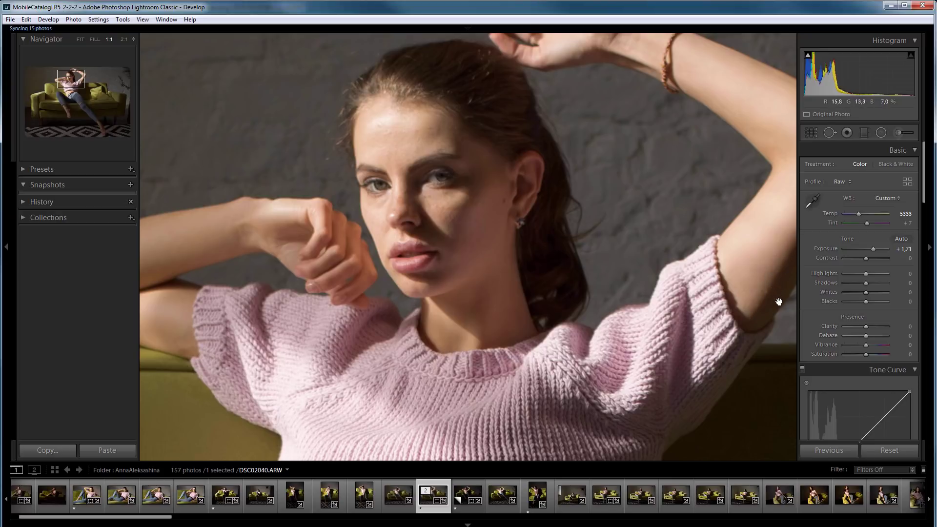
pyautogui.click(584, 302)
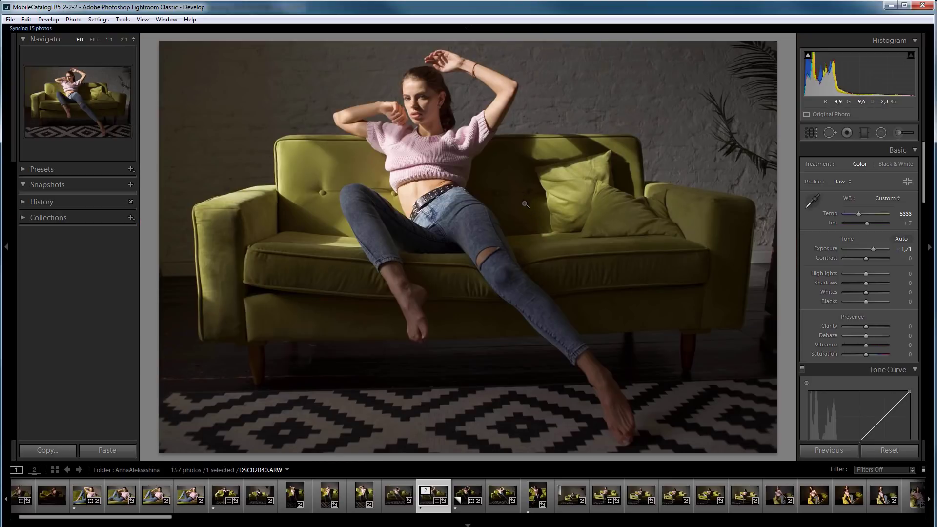
pyautogui.click(455, 502)
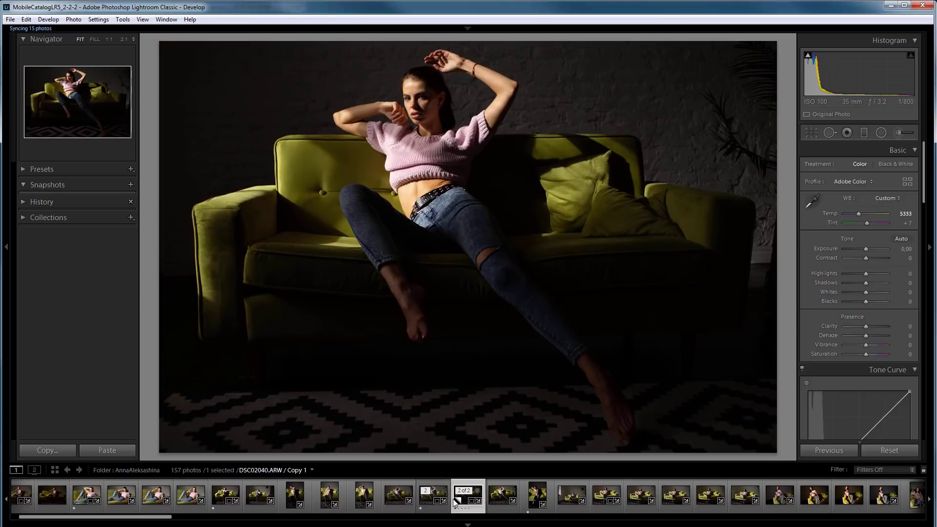
pyautogui.click(428, 502)
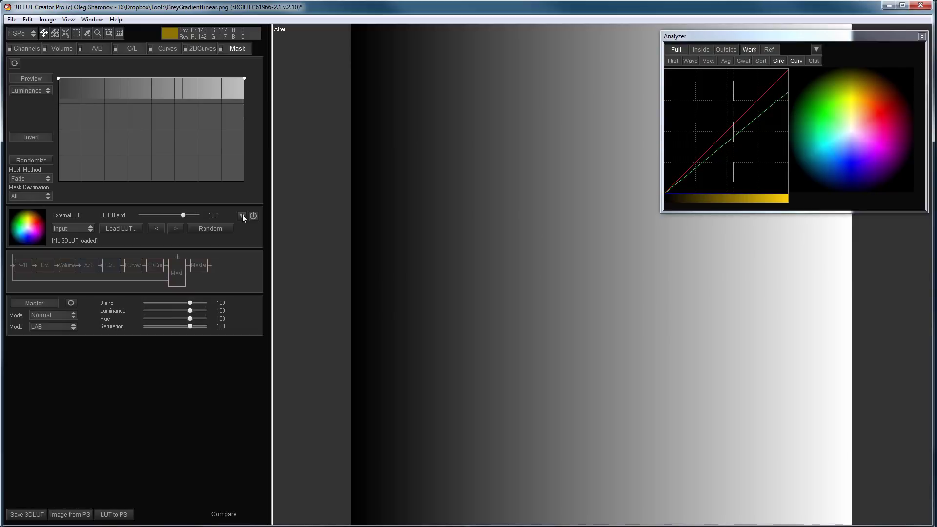
pyautogui.click(242, 215)
pyautogui.click(273, 215)
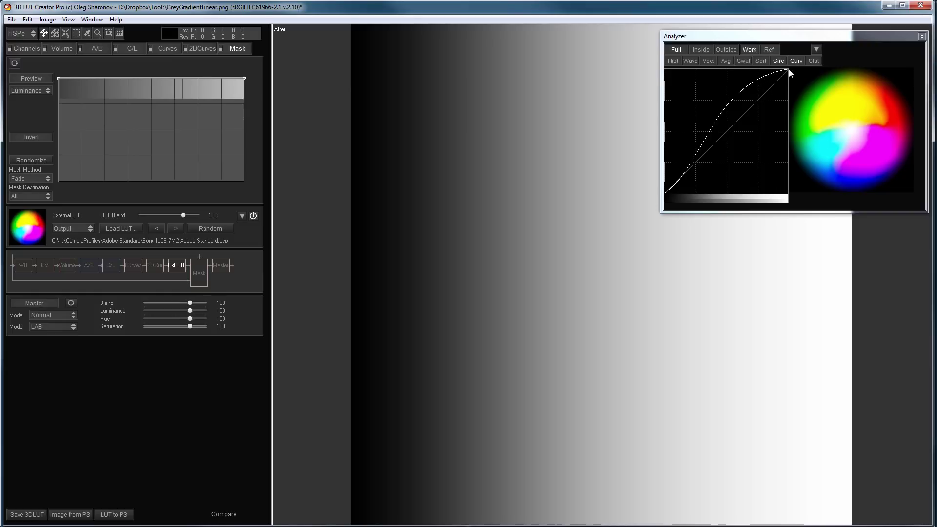
# - Disable the ExtLUT node so the Adobe Standard curve no longer affects the gradient
pyautogui.click(254, 216)
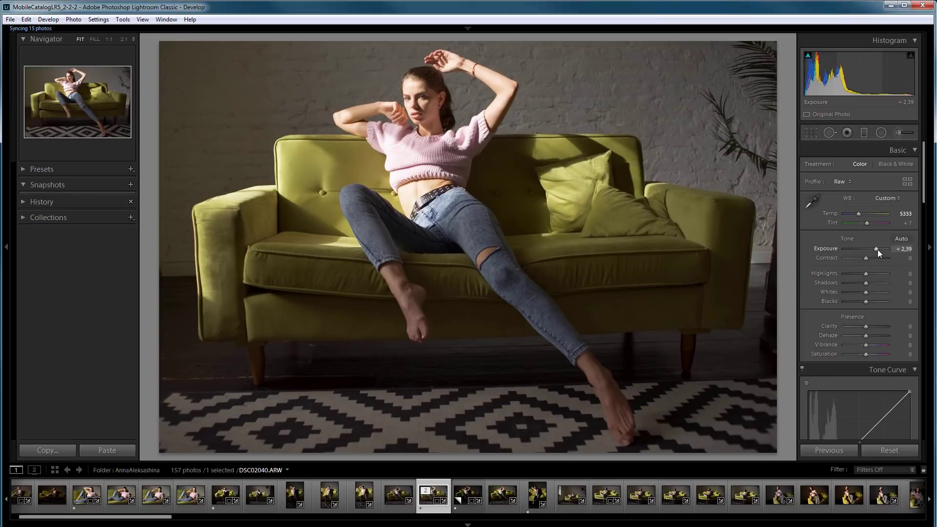
# - Set the Basic panel Exposure slider to +1,48
pyautogui.moveTo(877, 250); pyautogui.dragTo(872, 250)
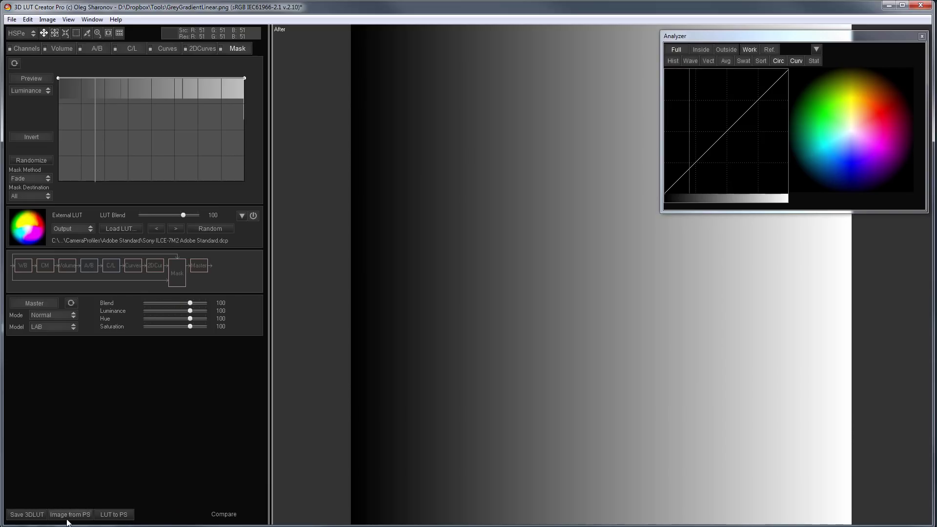
# - Load the Photoshop portrait into a new LUT and lift the master curve's face-tone point, anchoring the shadows
pyautogui.click(87, 516)
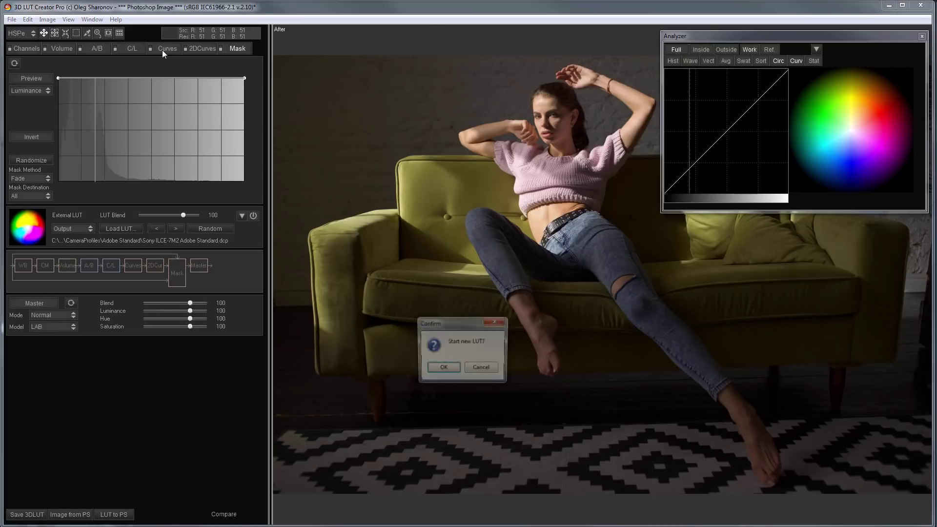
pyautogui.press('Return')
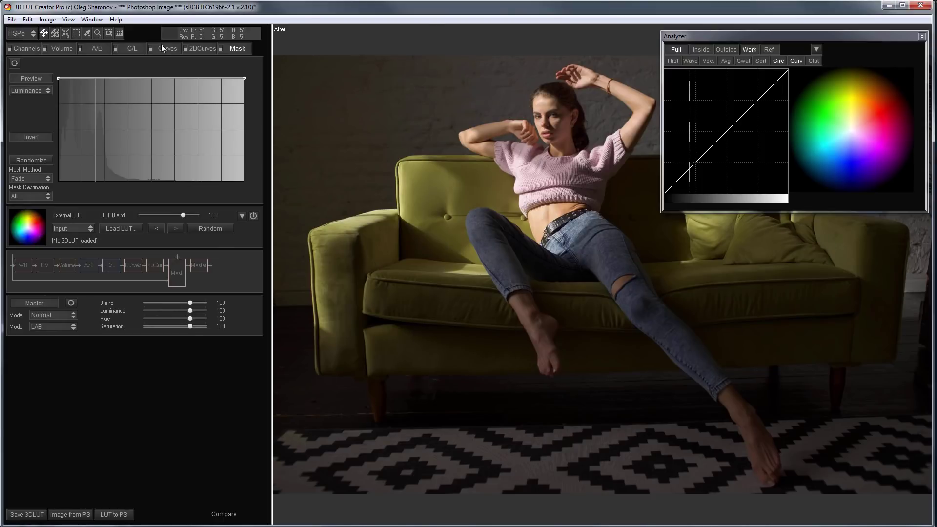
pyautogui.click(163, 47)
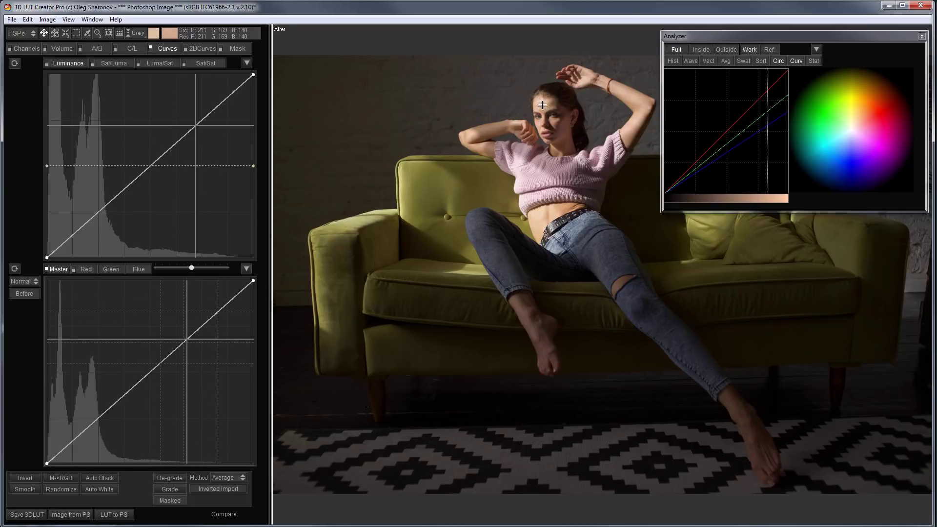
pyautogui.keyDown('ctrl'); pyautogui.click(542, 105); pyautogui.keyUp('ctrl')
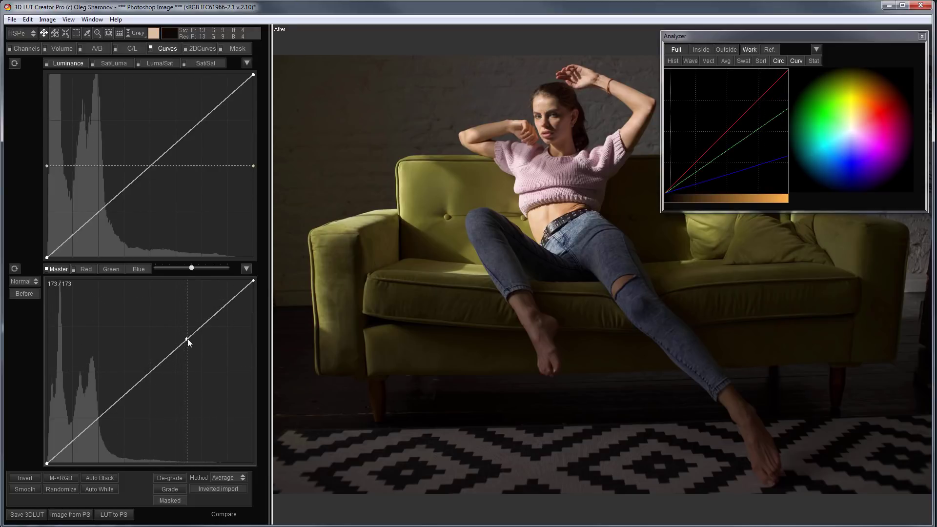
pyautogui.moveTo(187, 339); pyautogui.dragTo(189, 315)
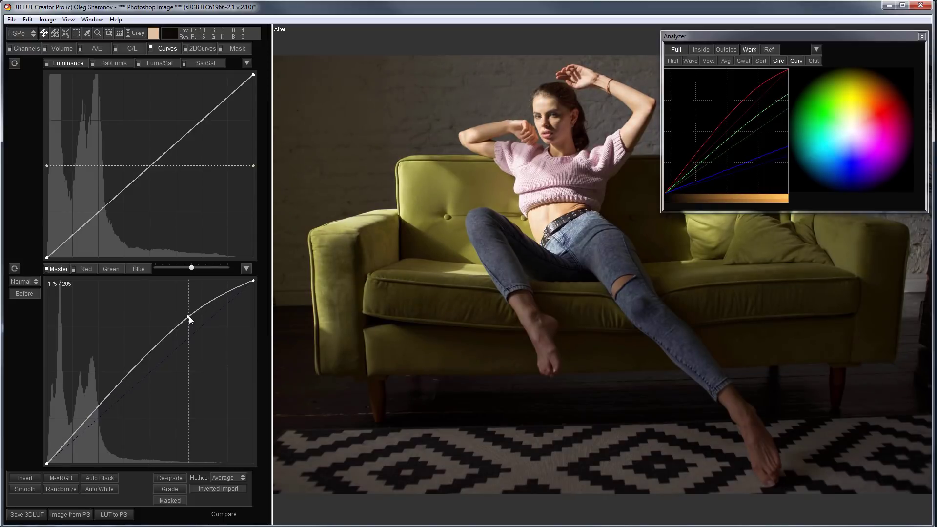
pyautogui.click(89, 419)
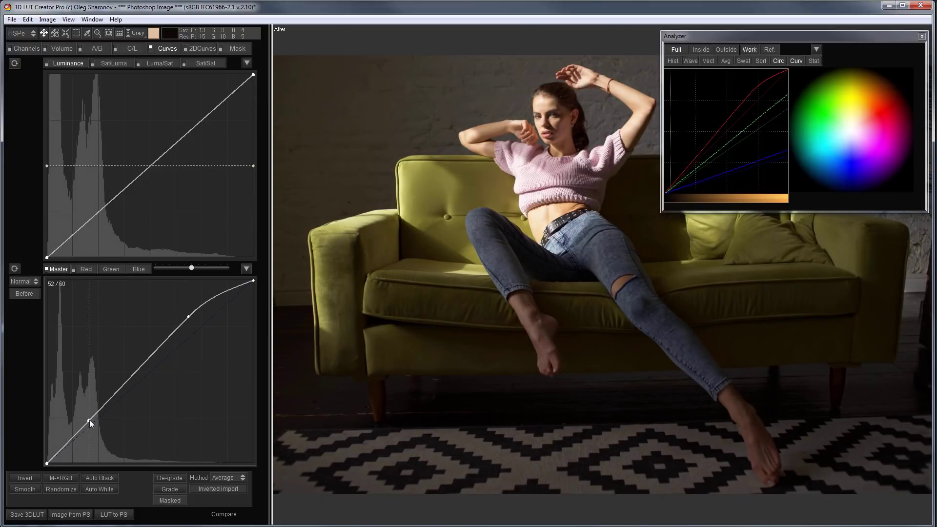
pyautogui.click(25, 48)
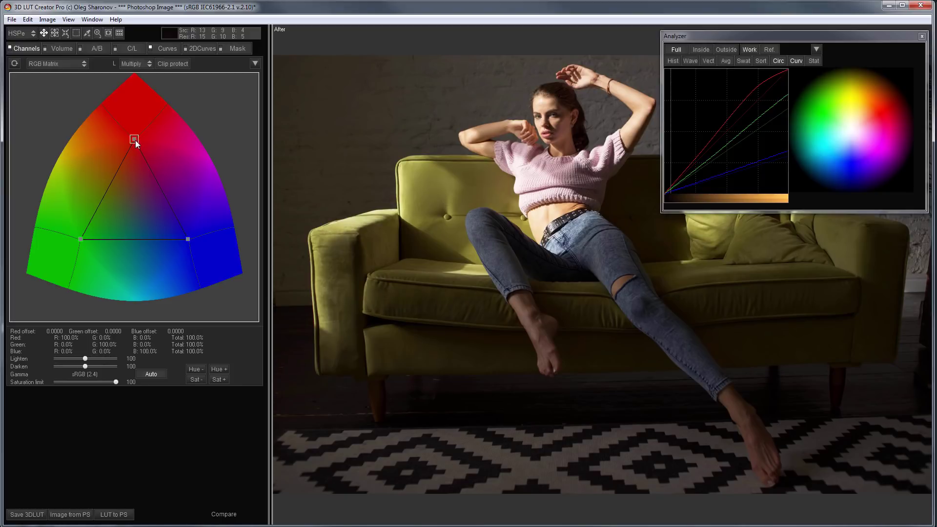
# - Shift the RGB matrix red and blue primaries, then saturate shadows and desaturate highlights in Sat/Luma
pyautogui.moveTo(134, 140); pyautogui.dragTo(127, 131)
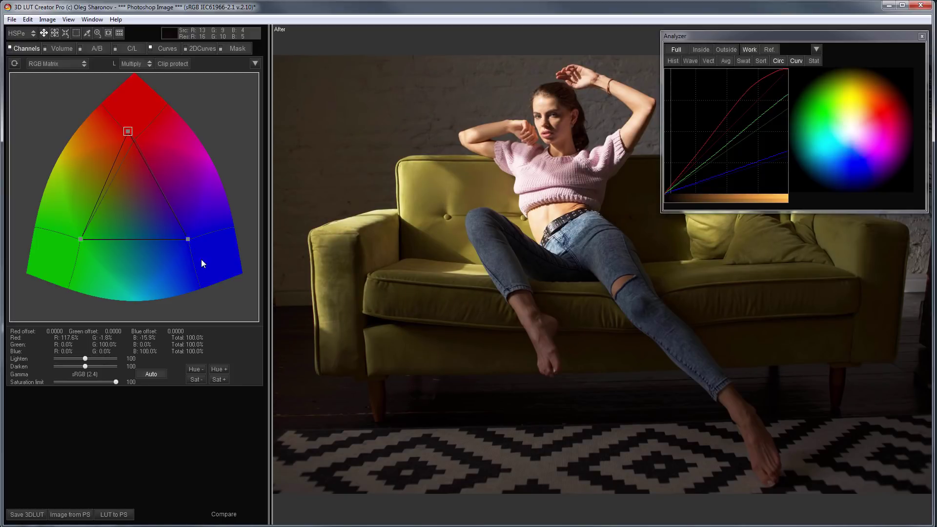
pyautogui.moveTo(187, 239); pyautogui.dragTo(191, 240)
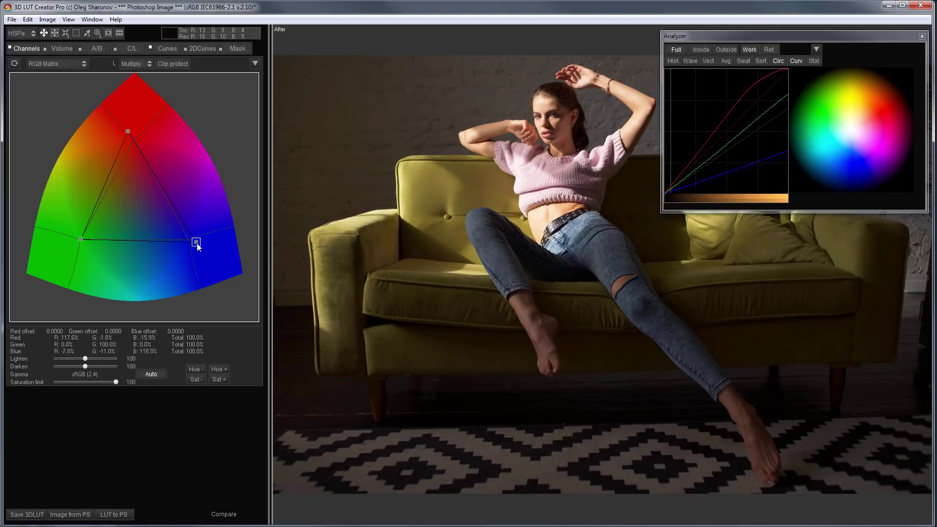
pyautogui.click(165, 48)
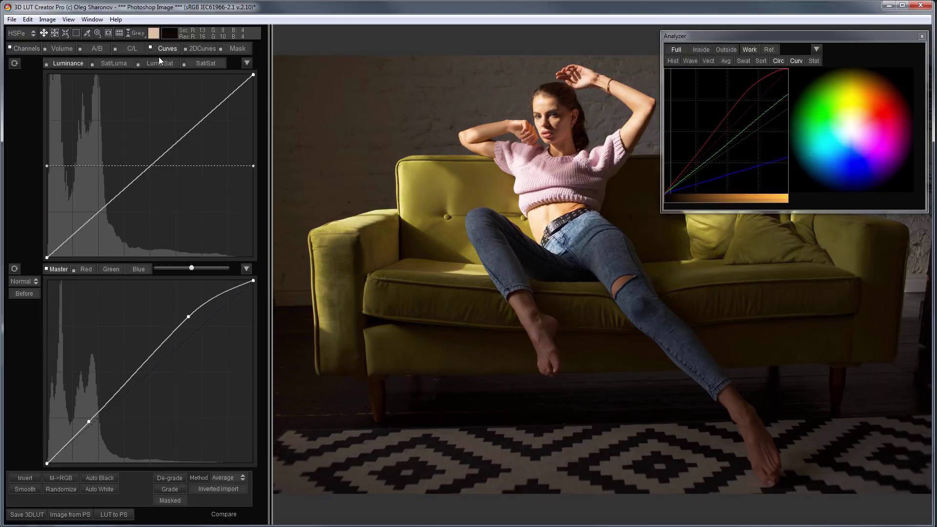
pyautogui.click(111, 63)
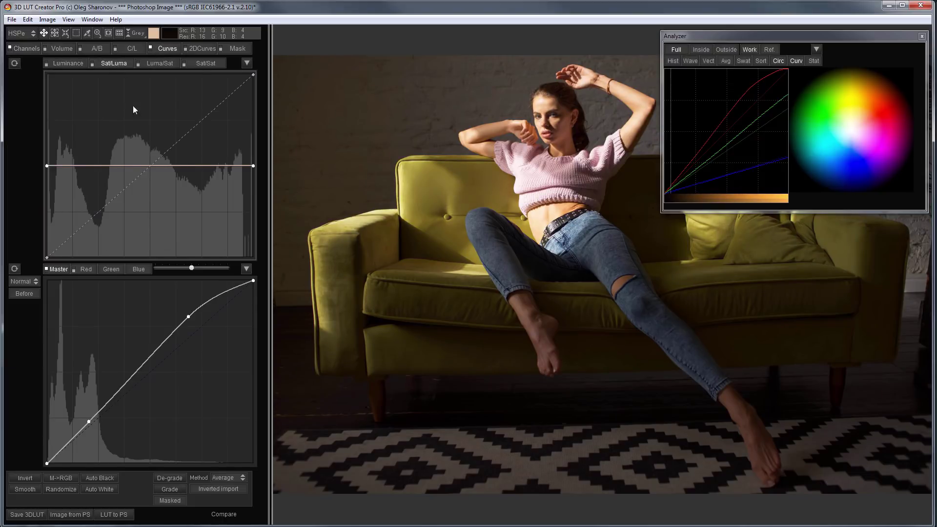
pyautogui.moveTo(247, 171); pyautogui.dragTo(261, 189)
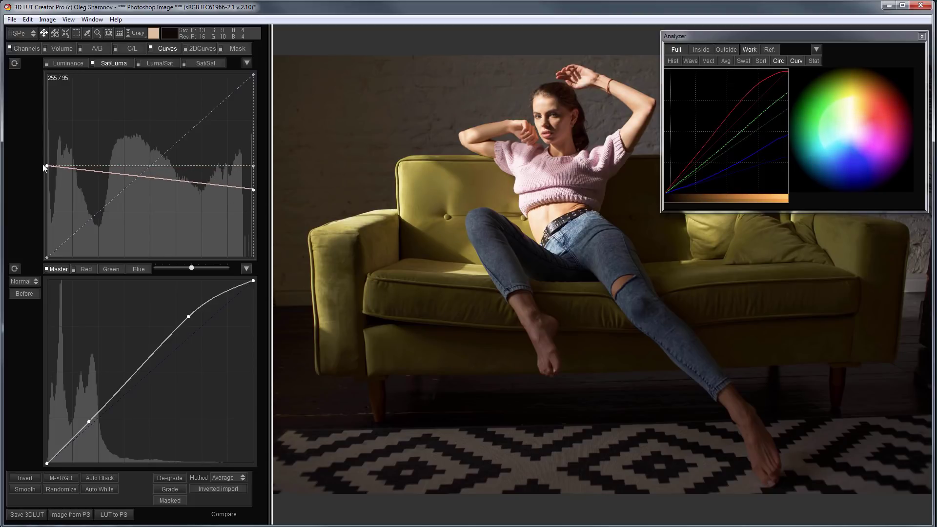
pyautogui.moveTo(44, 167); pyautogui.dragTo(75, 142)
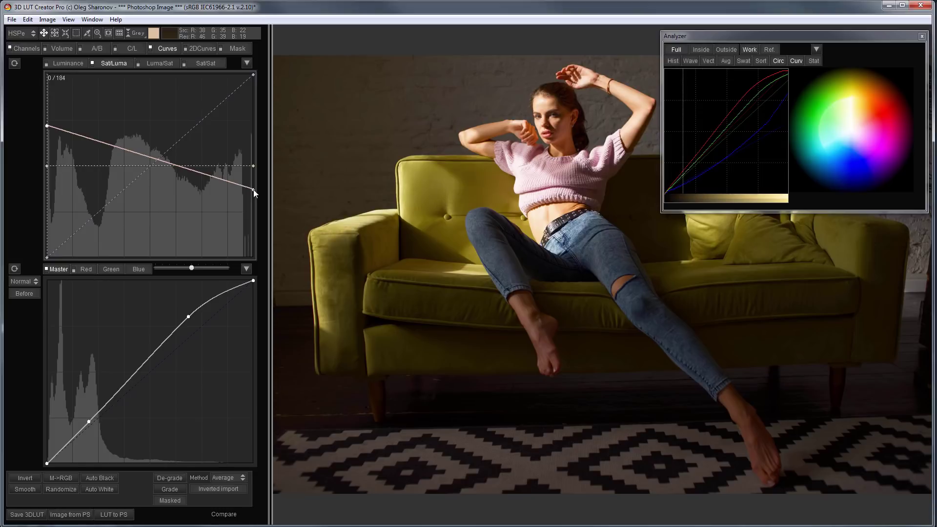
pyautogui.moveTo(254, 192); pyautogui.dragTo(262, 210)
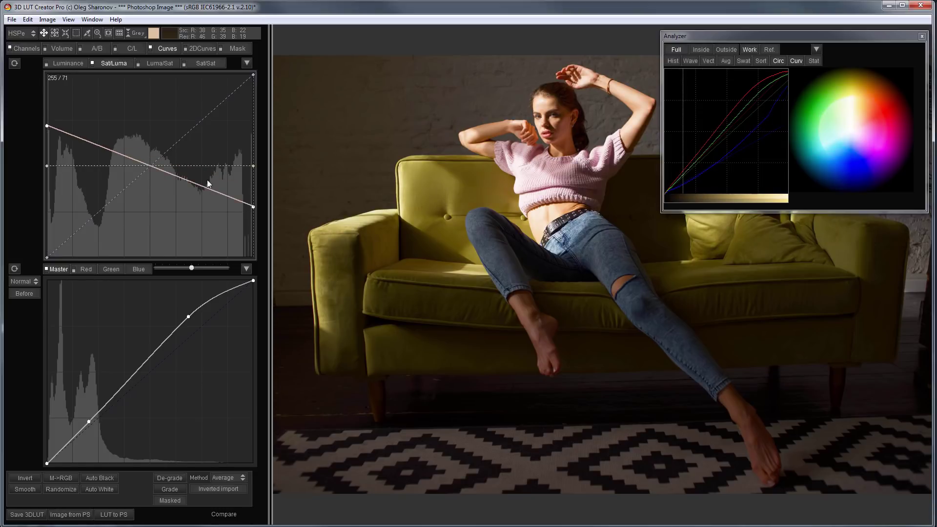
# - Raise the Red channel black point, ease highlight saturation up, and lower the upper master point to 143/176
pyautogui.click(88, 268)
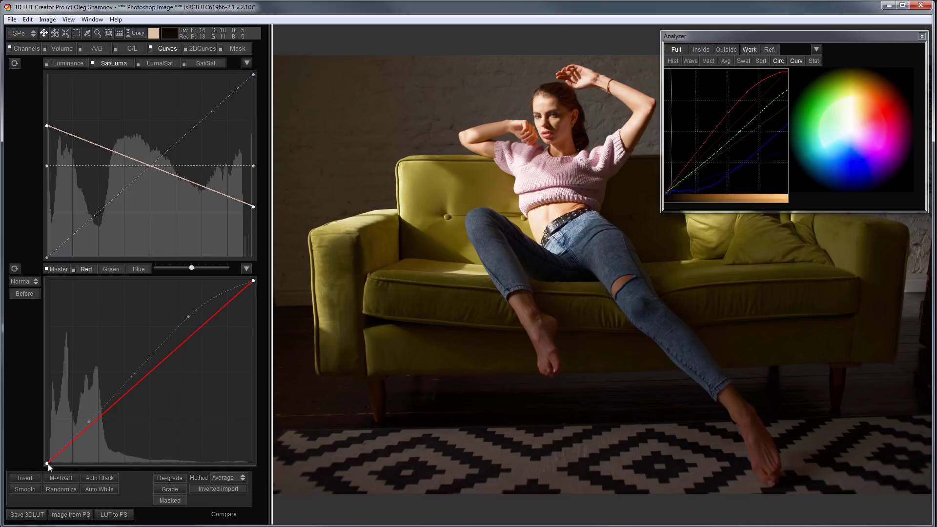
pyautogui.moveTo(48, 464); pyautogui.dragTo(57, 467)
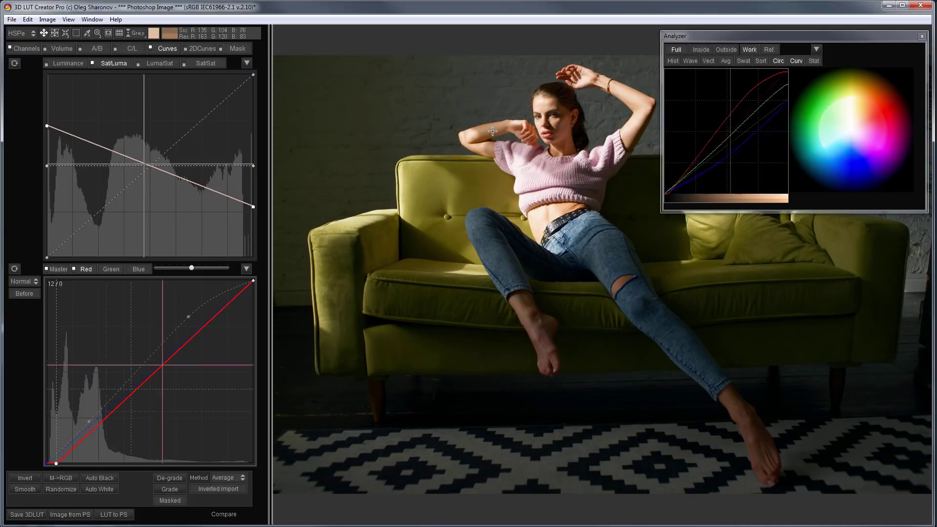
pyautogui.moveTo(253, 206); pyautogui.dragTo(257, 197)
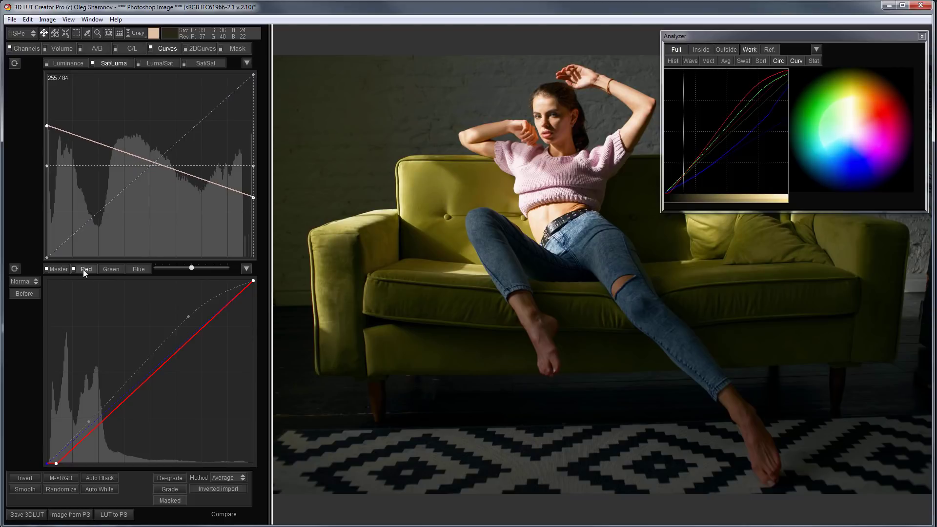
pyautogui.click(55, 271)
pyautogui.moveTo(189, 317); pyautogui.dragTo(163, 337)
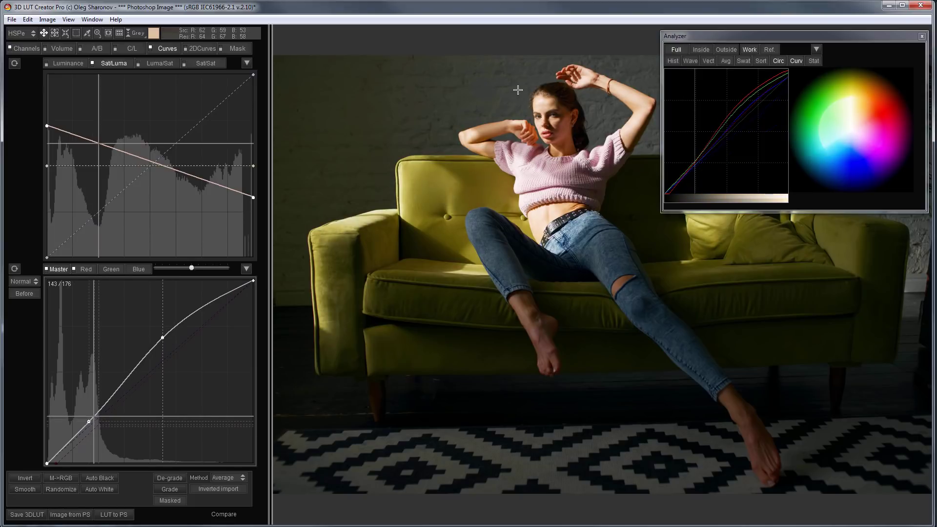
# - Zoom in on the face and compare the before and after versions
pyautogui.scroll(5, 480, 199)
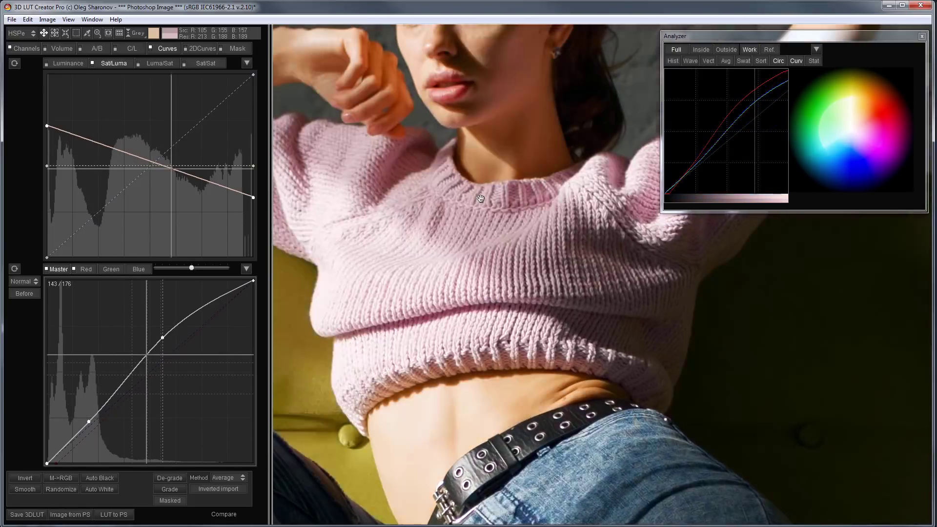
pyautogui.moveTo(480, 199); pyautogui.dragTo(503, 369)
pyautogui.press('b')
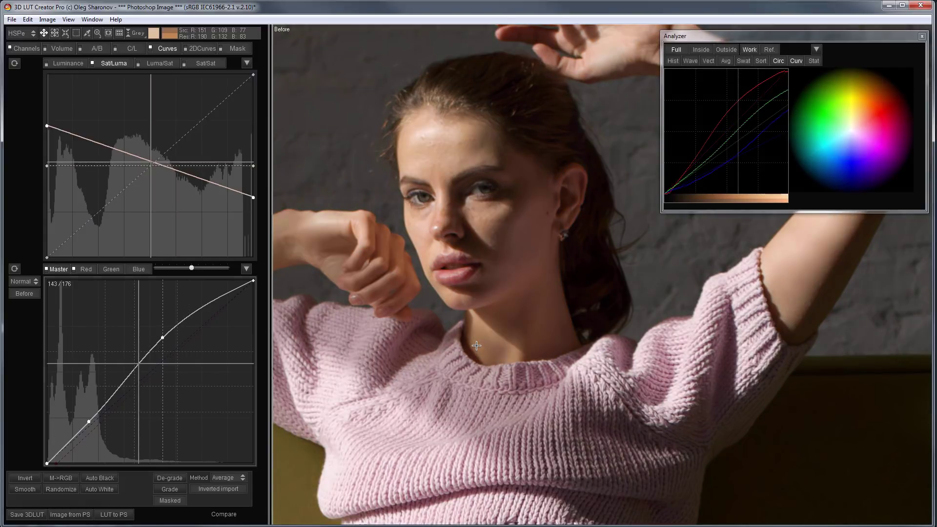
pyautogui.press('b')
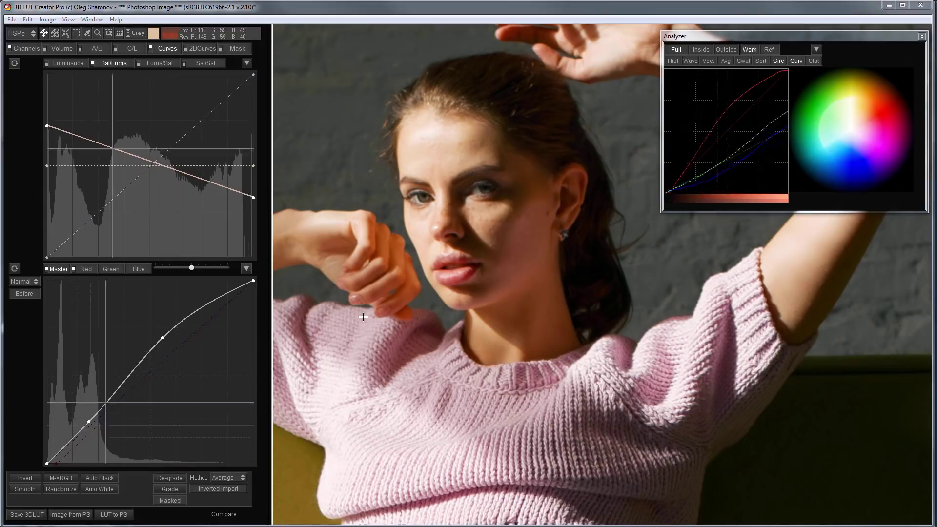
# - Send the graded photo to Photoshop and add a Soft Light layer above Background
pyautogui.click(123, 515)
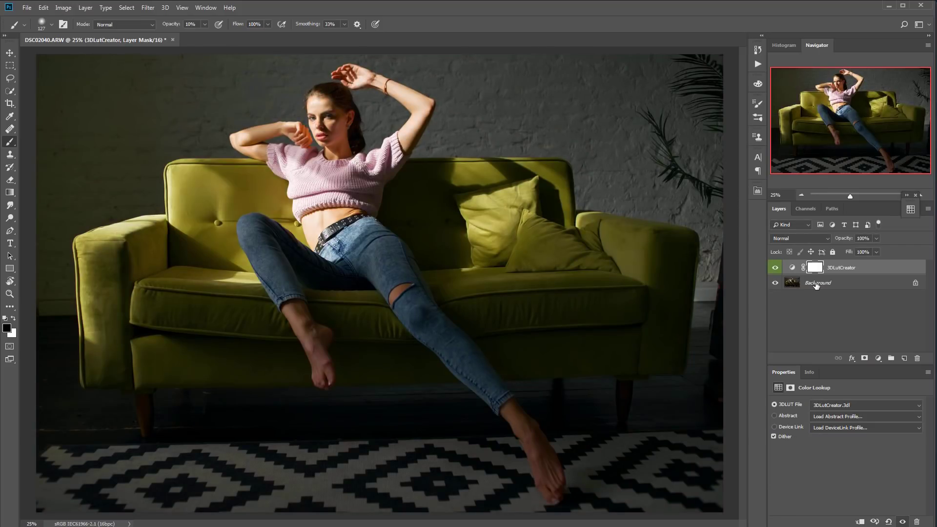
pyautogui.click(824, 283)
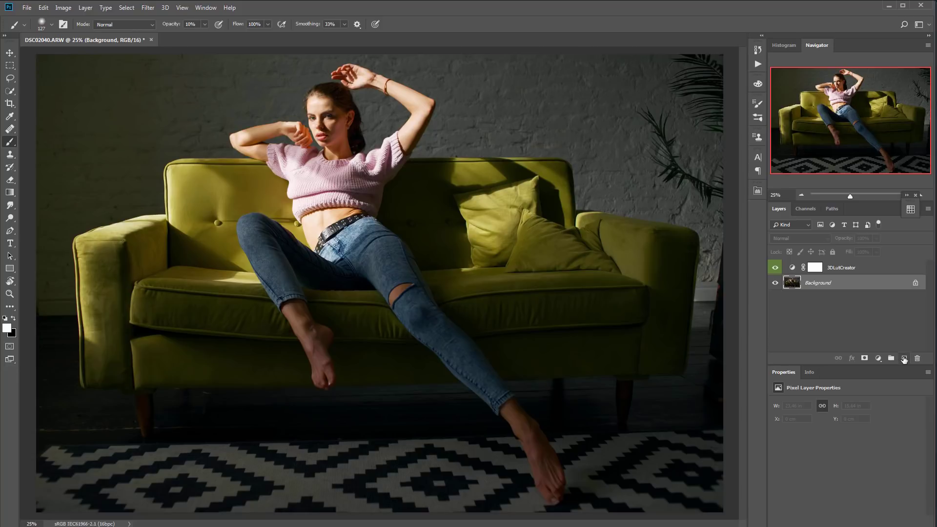
pyautogui.click(904, 359)
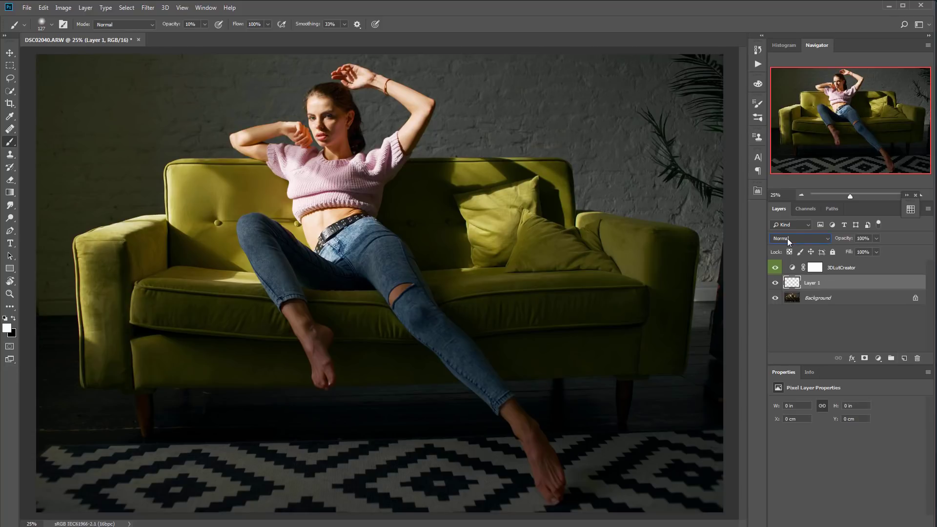
pyautogui.click(787, 238)
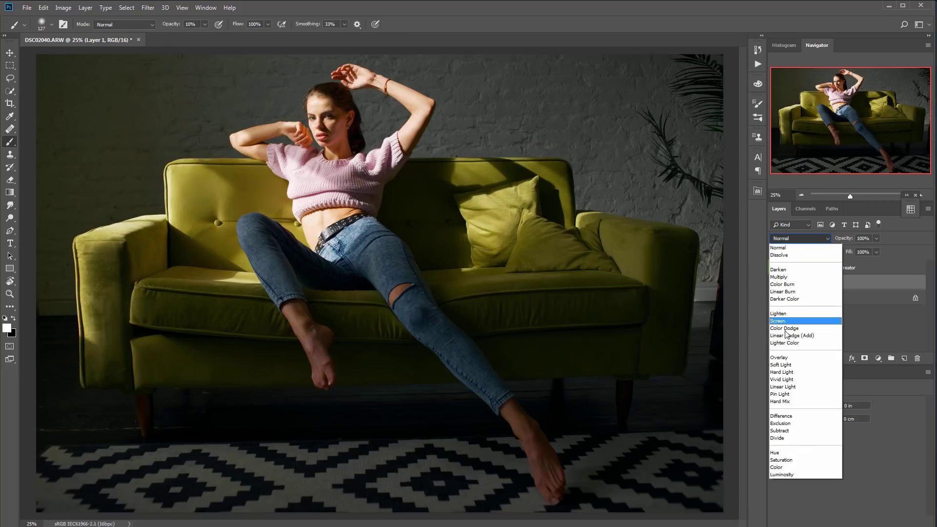
pyautogui.click(783, 365)
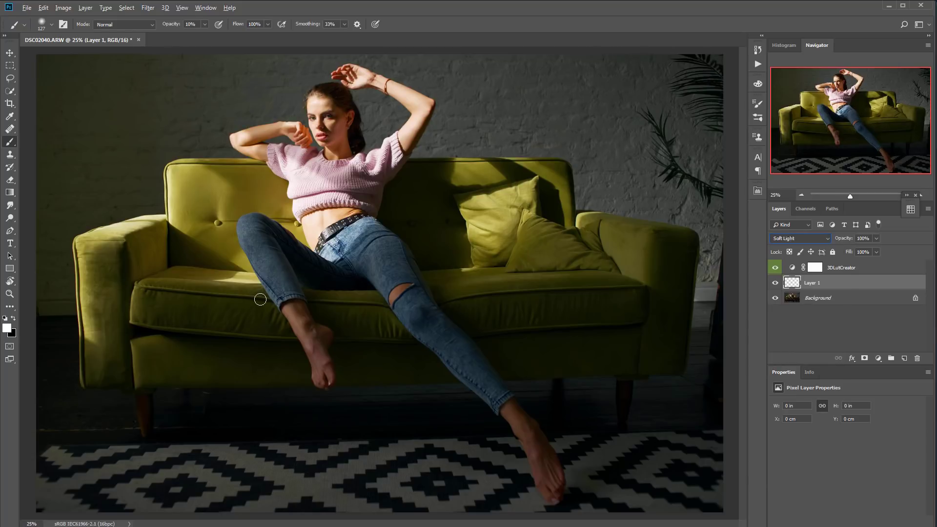
# - Dodge and burn with large white and black brush strokes, check with the layer hidden, and save
pyautogui.moveTo(260, 299); pyautogui.dragTo(429, 318)
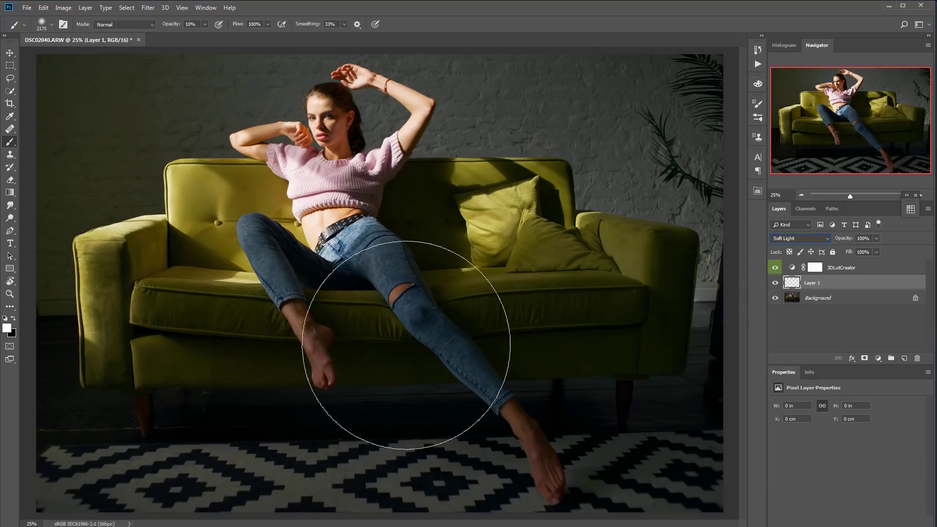
pyautogui.moveTo(624, 364)
pyautogui.mouseDown()
pyautogui.moveTo(220, 398)
pyautogui.moveTo(524, 387)
pyautogui.mouseUp()
pyautogui.press('x')
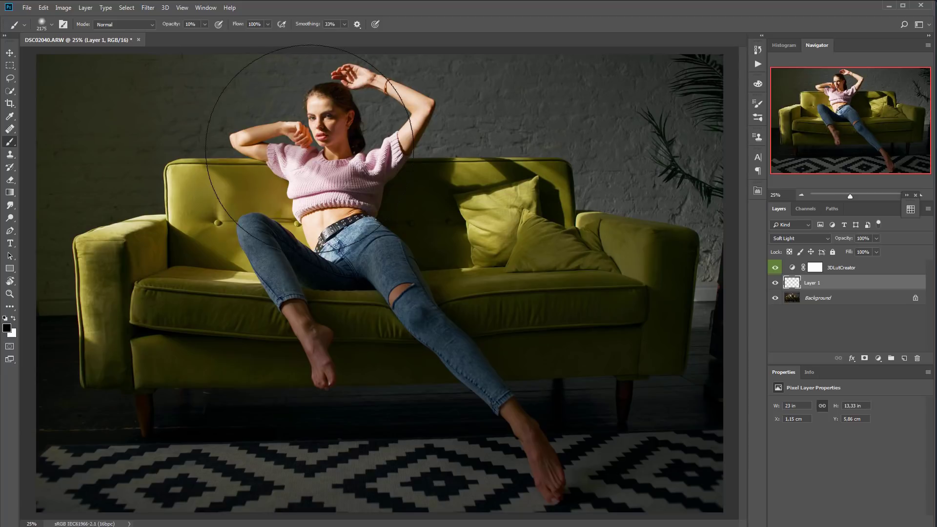
pyautogui.moveTo(351, 151); pyautogui.dragTo(225, 153)
pyautogui.moveTo(307, 112)
pyautogui.mouseDown()
pyautogui.moveTo(372, 83)
pyautogui.moveTo(410, 105)
pyautogui.moveTo(402, 159)
pyautogui.moveTo(331, 163)
pyautogui.moveTo(285, 142)
pyautogui.moveTo(243, 143)
pyautogui.moveTo(284, 136)
pyautogui.moveTo(320, 198)
pyautogui.moveTo(314, 228)
pyautogui.moveTo(334, 200)
pyautogui.moveTo(316, 210)
pyautogui.moveTo(303, 231)
pyautogui.mouseUp()
pyautogui.click(776, 284)
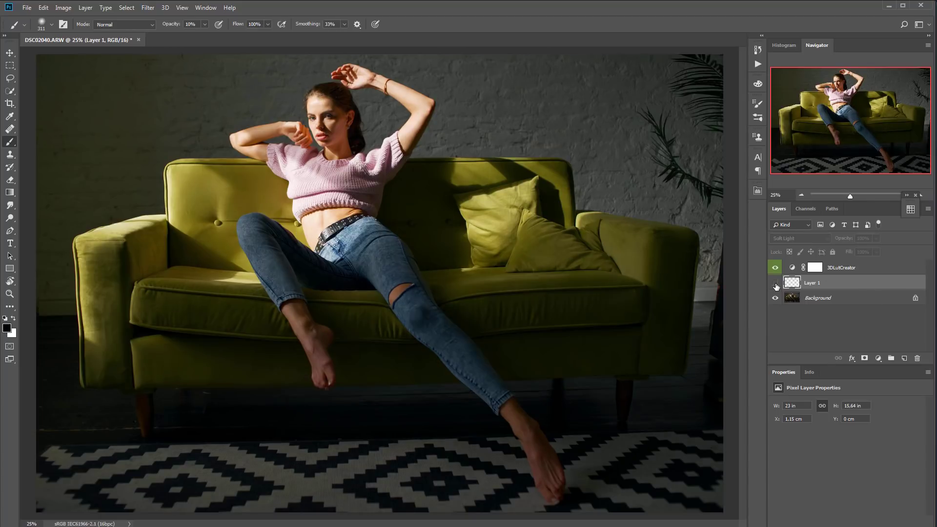
pyautogui.click(776, 285)
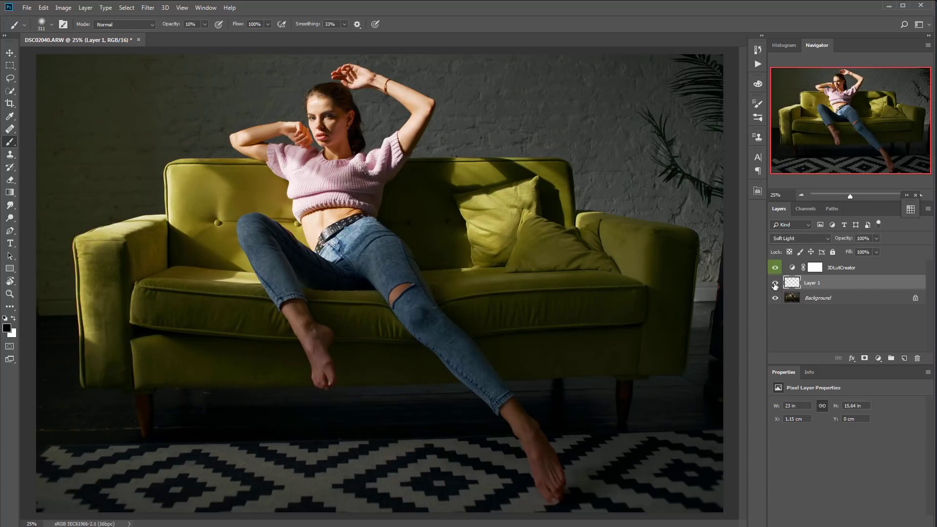
pyautogui.hotkey('ctrl', 's')
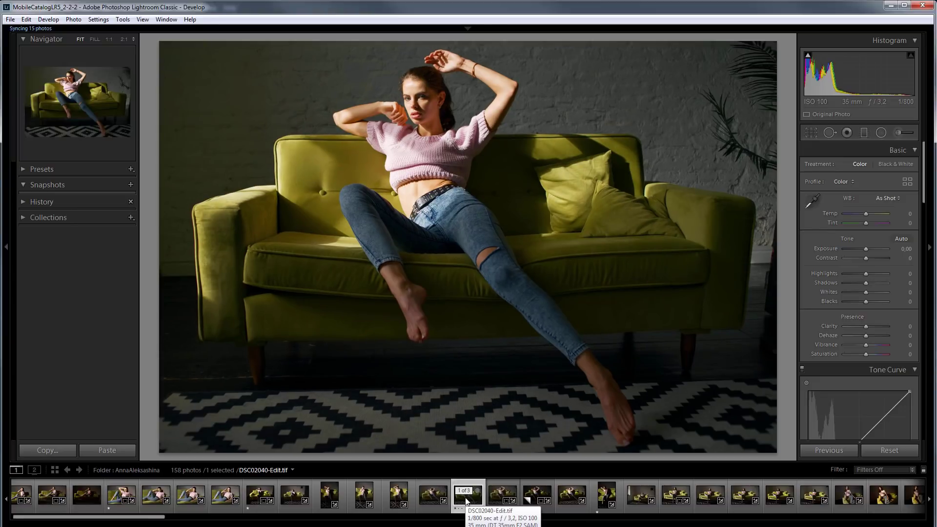
# - Cycle through the Adobe Color copy, both DSC02040-Edit.tif versions, and the original raw photo
pyautogui.click(531, 497)
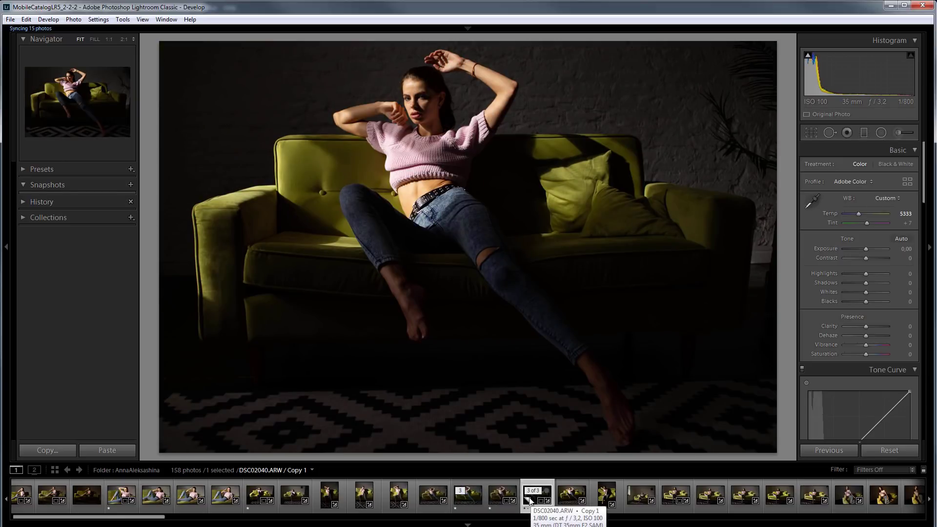
pyautogui.click(471, 502)
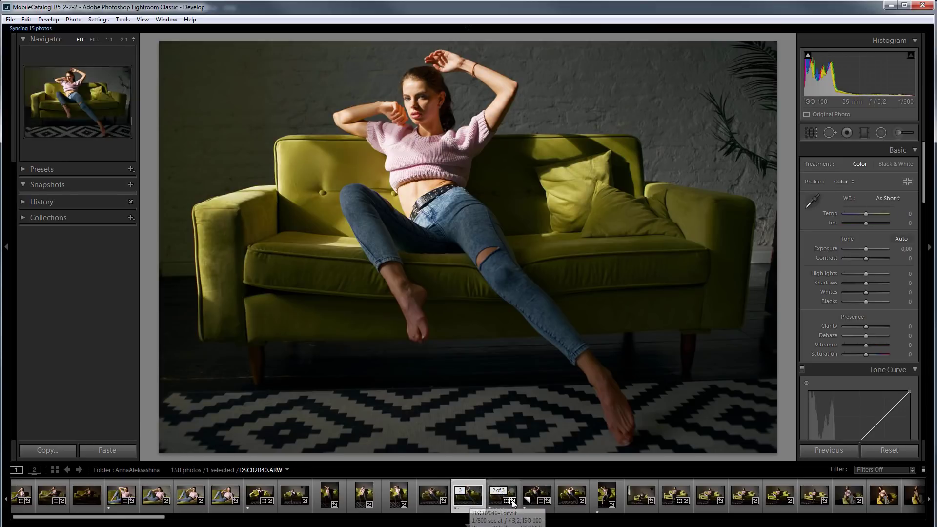
pyautogui.click(532, 497)
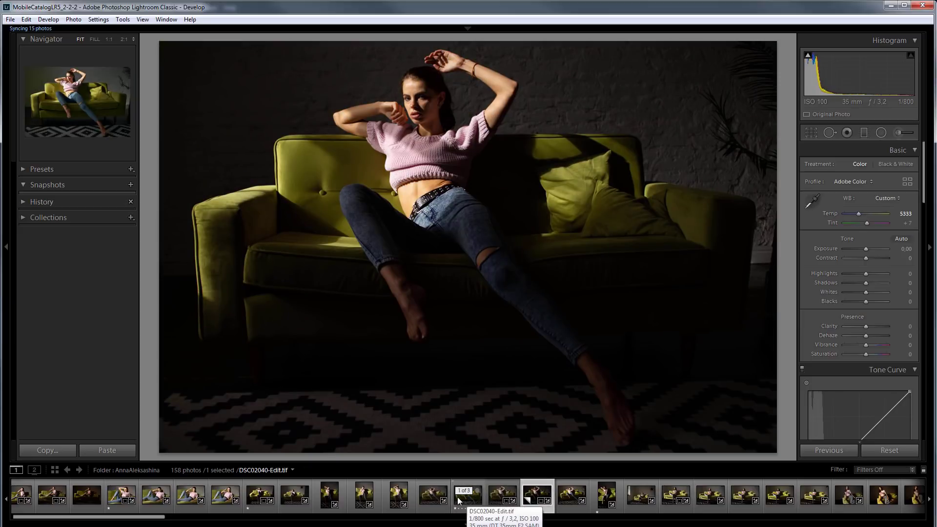
pyautogui.click(459, 497)
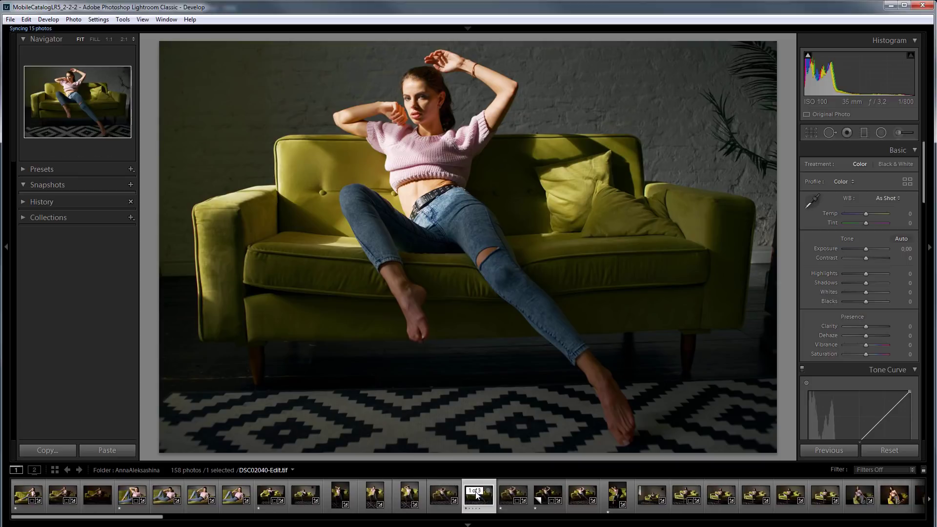
# - On DSC02017, toggle the profile between Raw and Adobe Color, ending on Raw
pyautogui.click(22, 497)
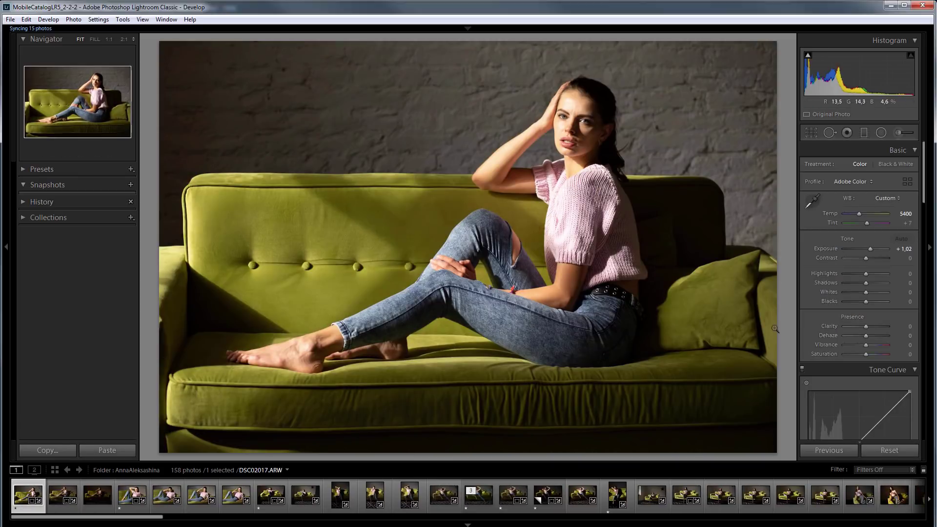
pyautogui.click(853, 182)
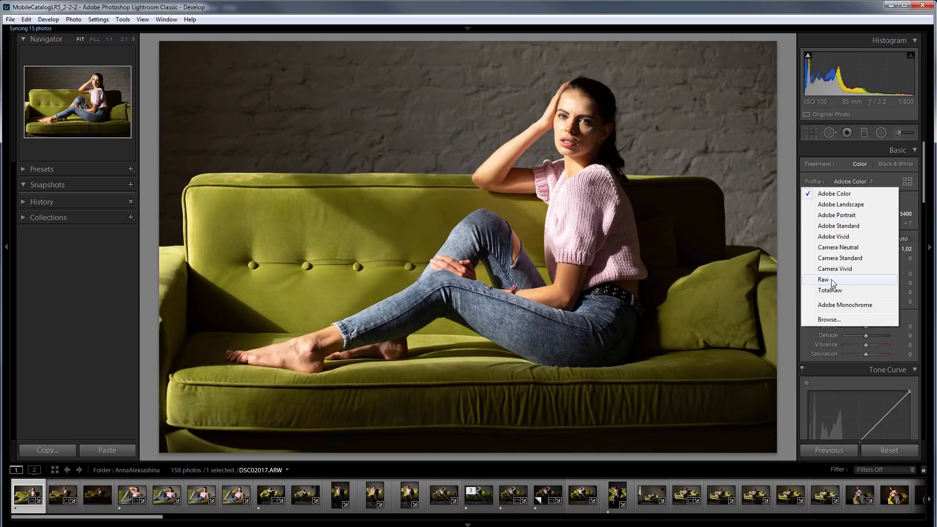
pyautogui.click(832, 281)
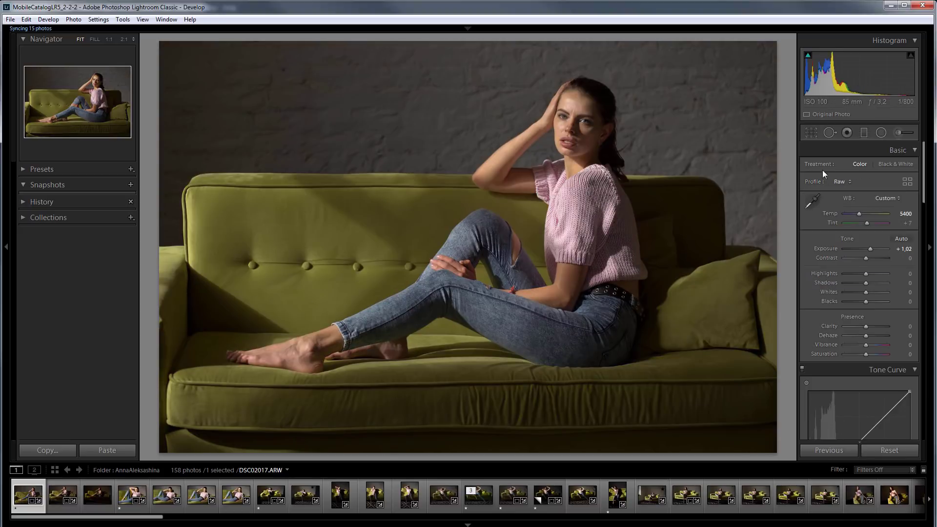
pyautogui.click(849, 181)
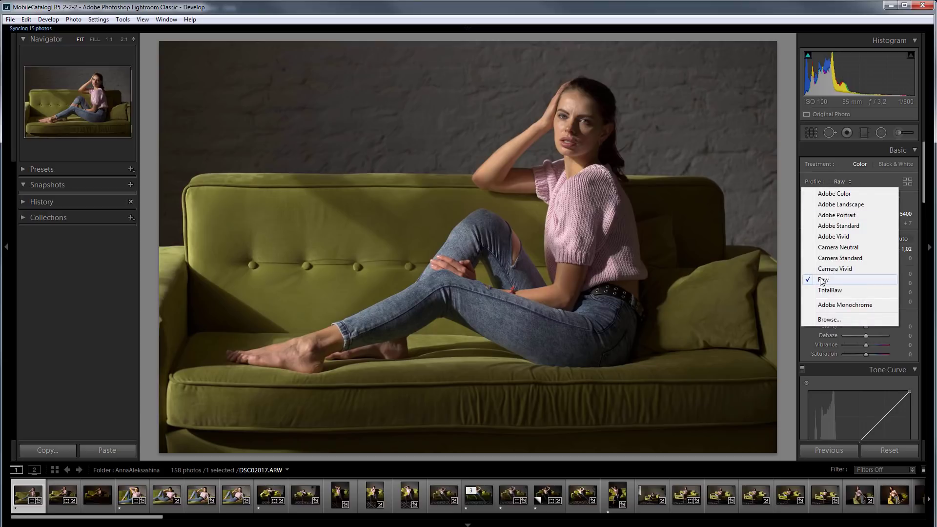
pyautogui.click(835, 194)
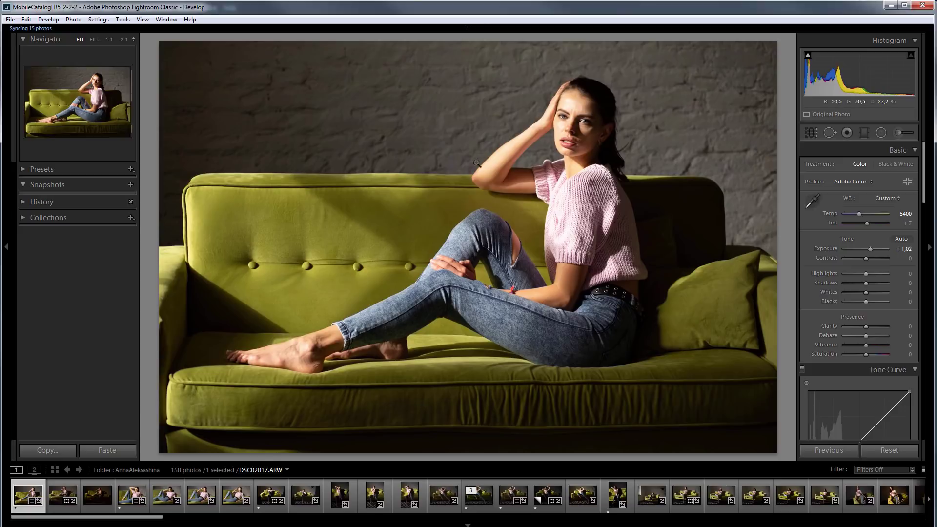
pyautogui.click(857, 182)
pyautogui.click(825, 280)
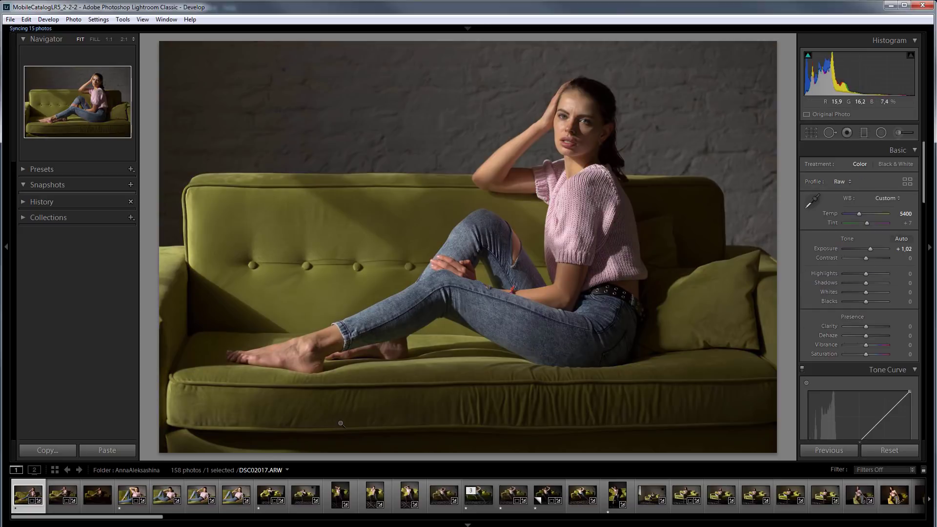
# - On DSC02052, compare Raw against Adobe Color, then bring up the DSC02040 raw photo
pyautogui.click(859, 495)
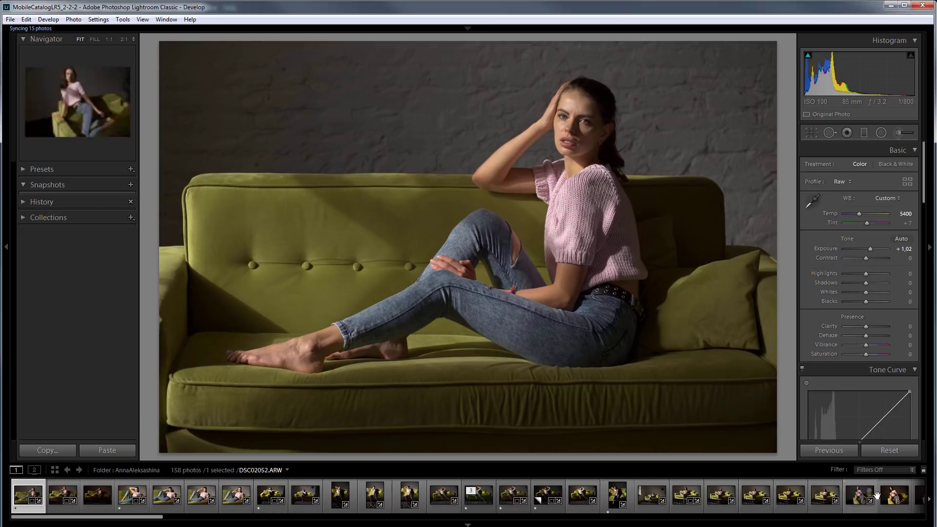
pyautogui.click(846, 182)
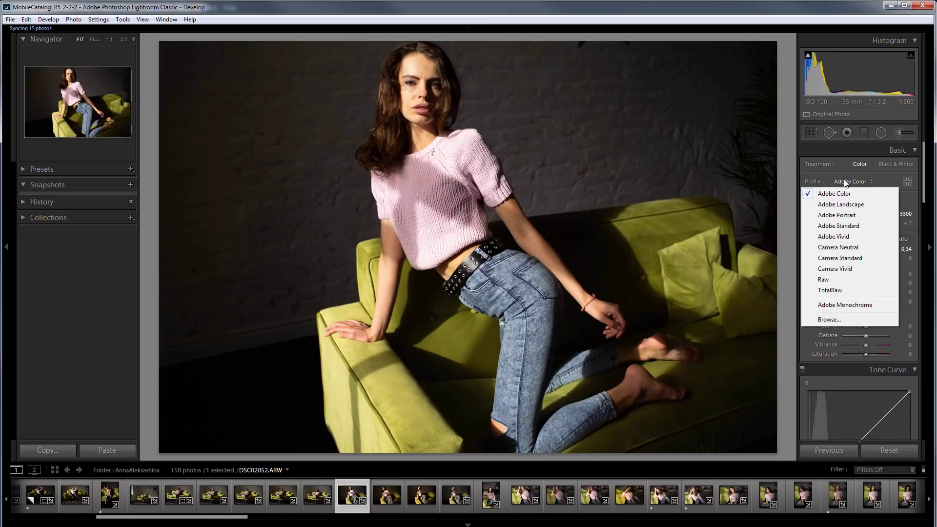
pyautogui.click(834, 281)
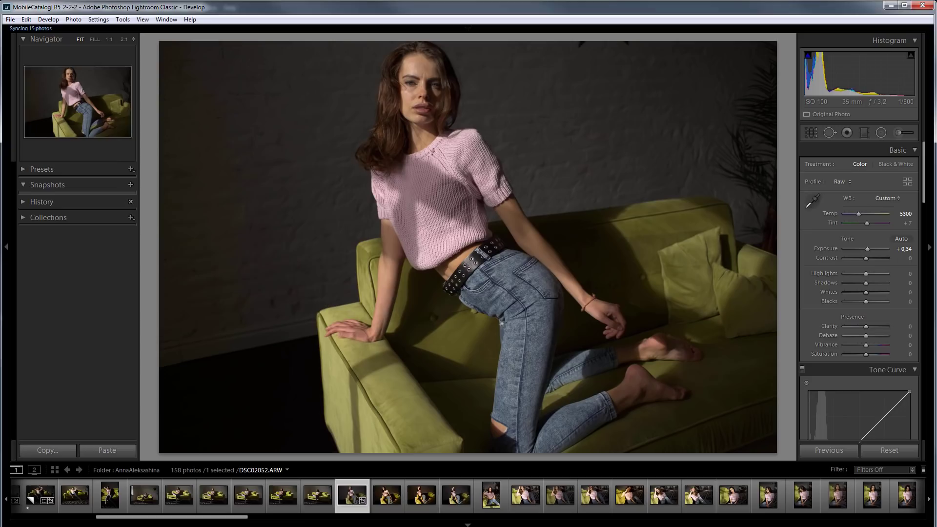
pyautogui.click(843, 181)
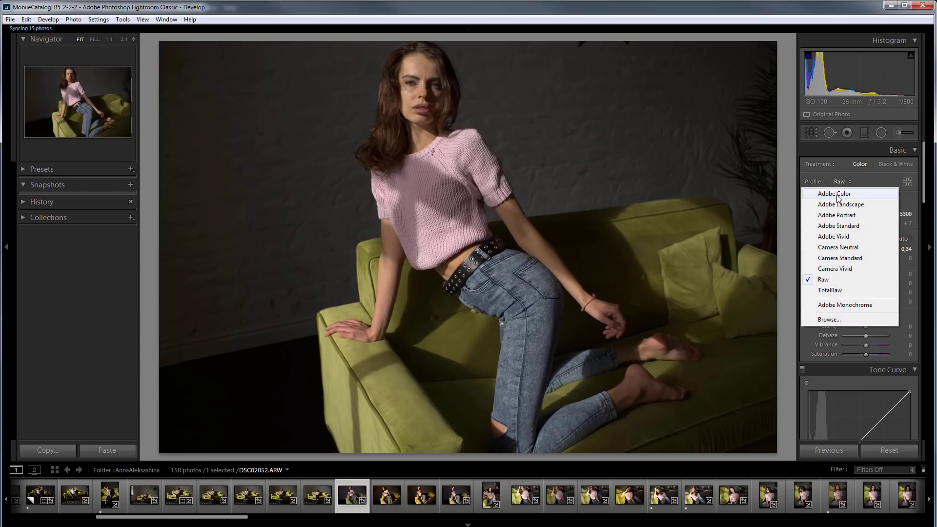
pyautogui.click(836, 190)
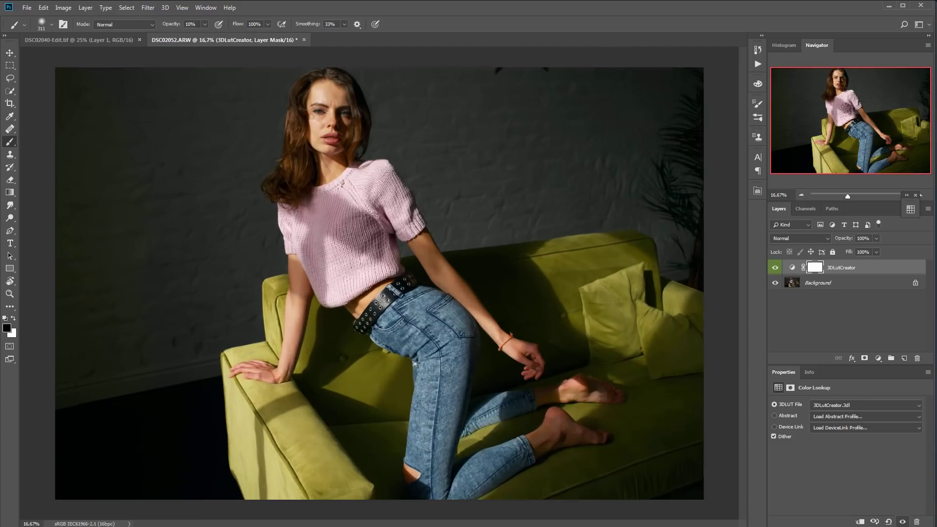
pyautogui.hotkey('ctrl', '+')
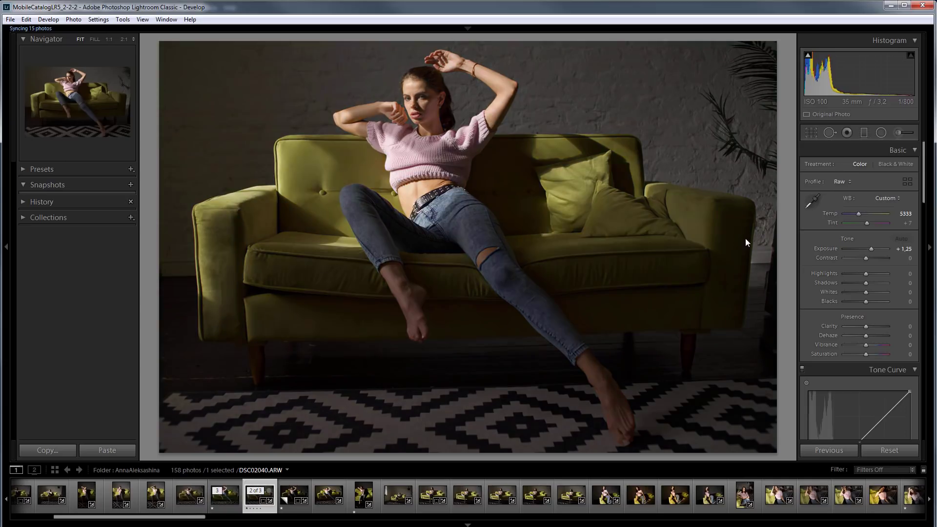
pyautogui.click(843, 182)
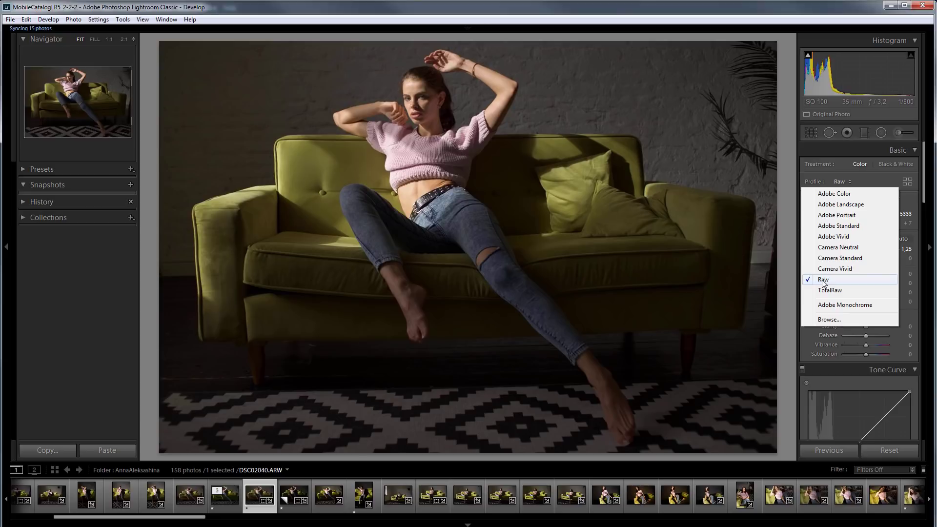
pyautogui.click(825, 281)
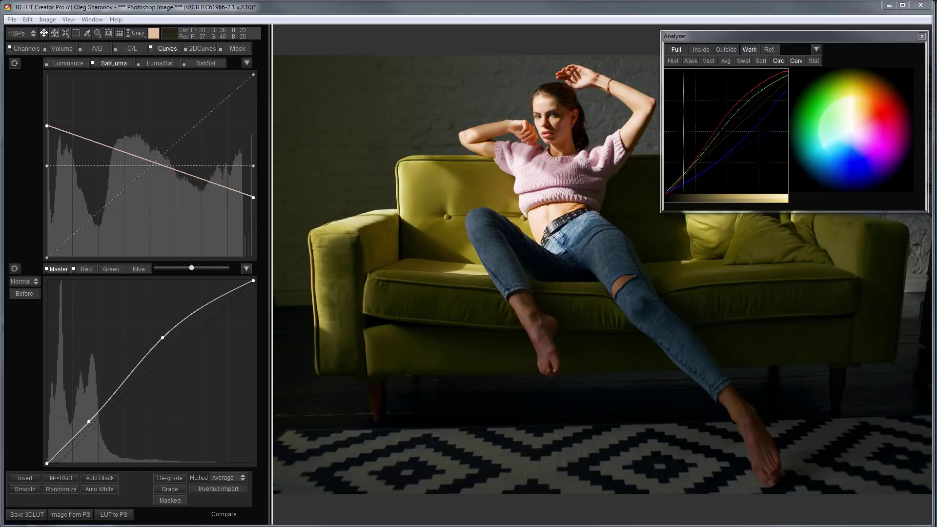
# - Open the Log presets folder in Look Manager as a single-column browser, with the Analyzer closed
pyautogui.hotkey('ctrl', 'l')
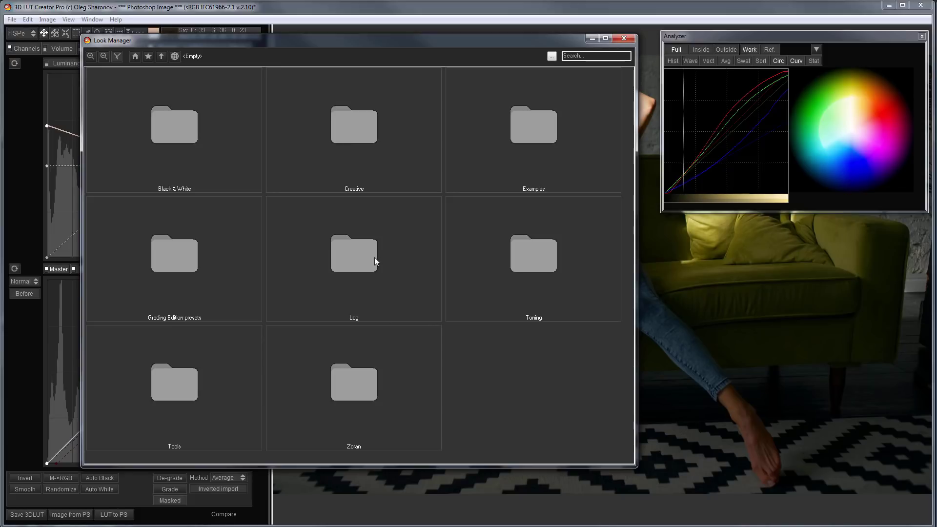
pyautogui.doubleClick(338, 260)
pyautogui.scroll(-5, 442, 253)
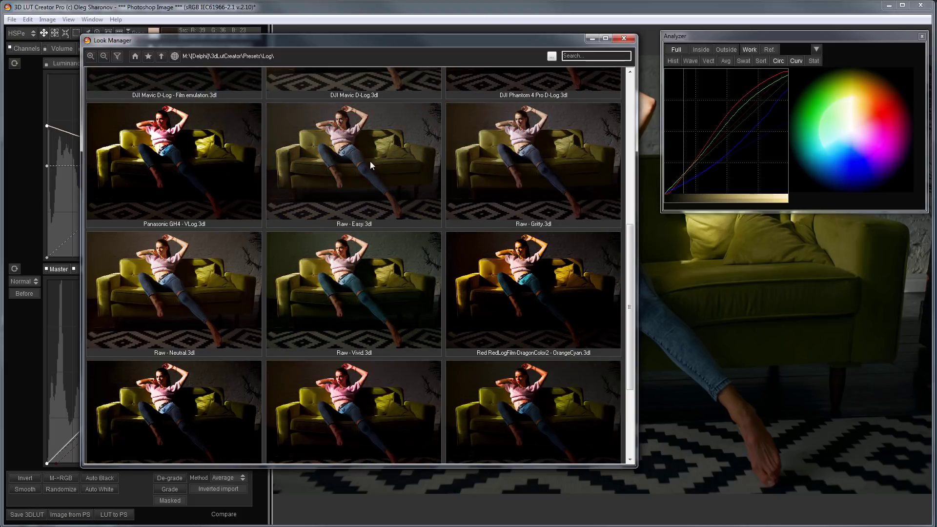
pyautogui.moveTo(625, 180); pyautogui.dragTo(424, 180)
pyautogui.click(922, 36)
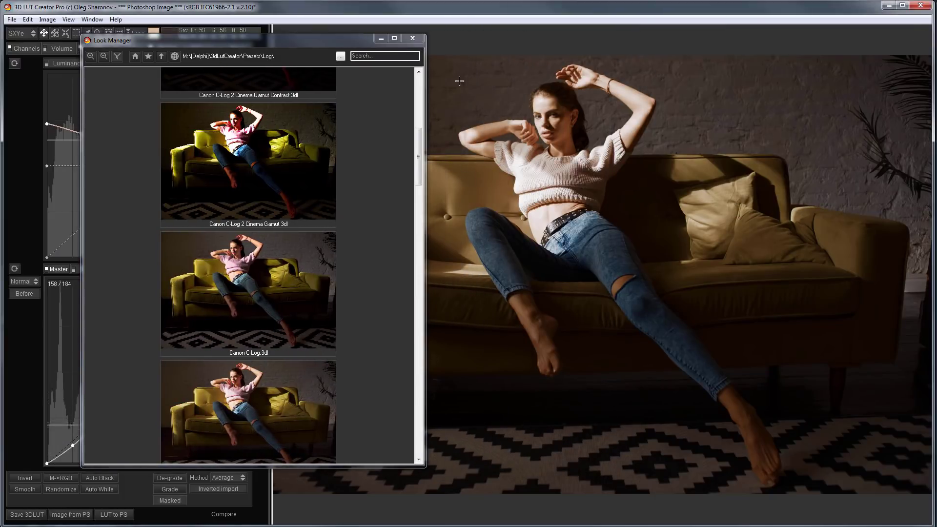
pyautogui.moveTo(307, 39); pyautogui.dragTo(244, 34)
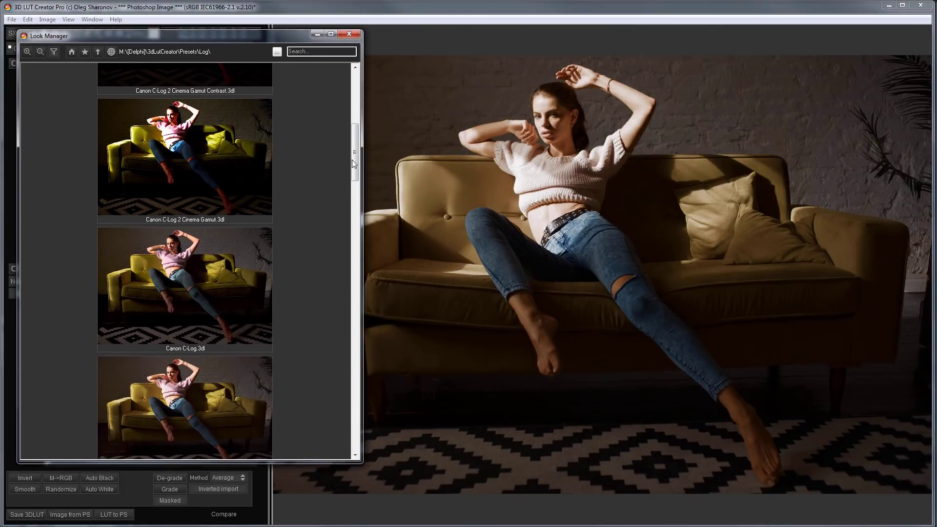
pyautogui.scroll(-10, 354, 164)
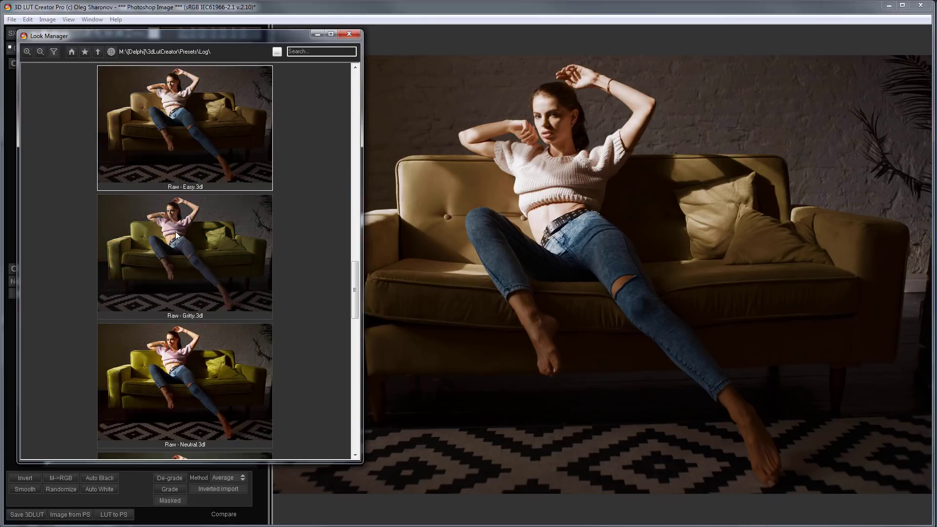
pyautogui.moveTo(175, 233)
pyautogui.scroll(-10, 196, 230)
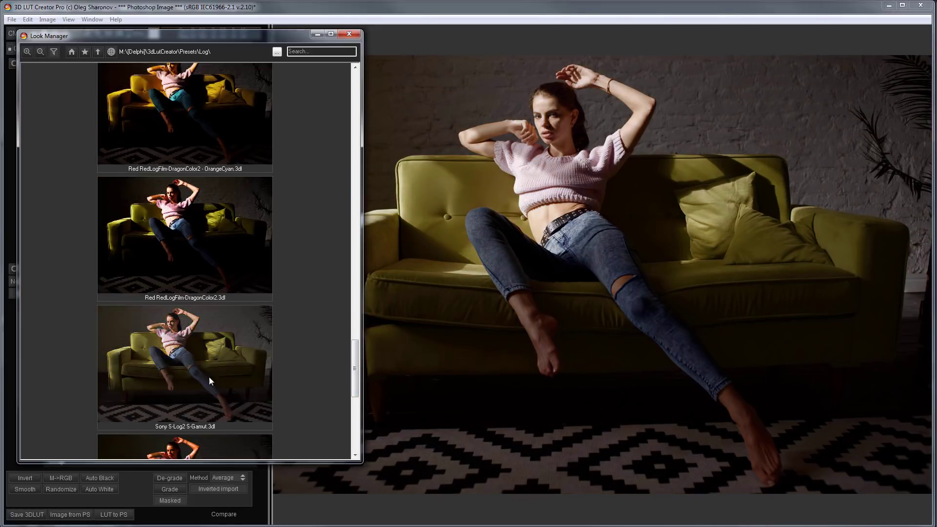
# - Scroll further through the Log looks, then apply the Raw profile to DSC02031 in Lightroom
pyautogui.moveTo(359, 365); pyautogui.dragTo(355, 304)
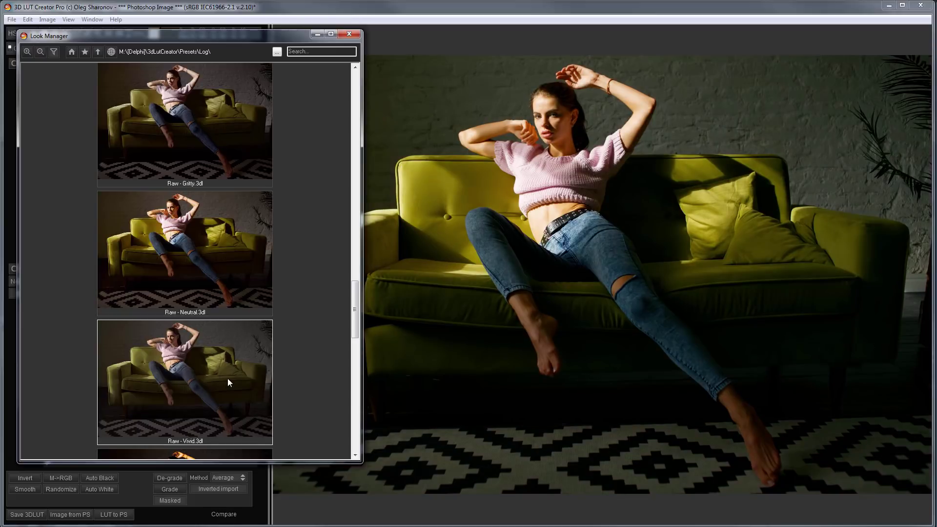
pyautogui.scroll(-1, 220, 371)
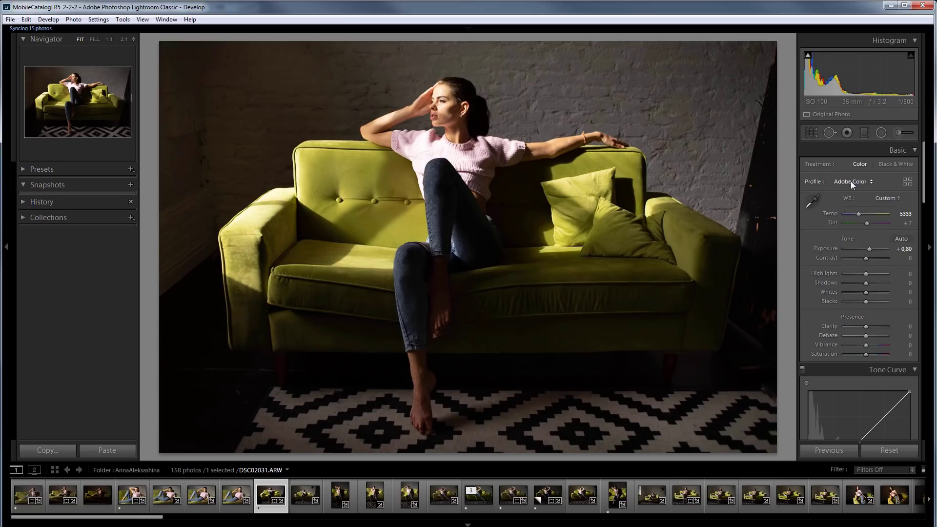
pyautogui.click(853, 182)
pyautogui.click(833, 281)
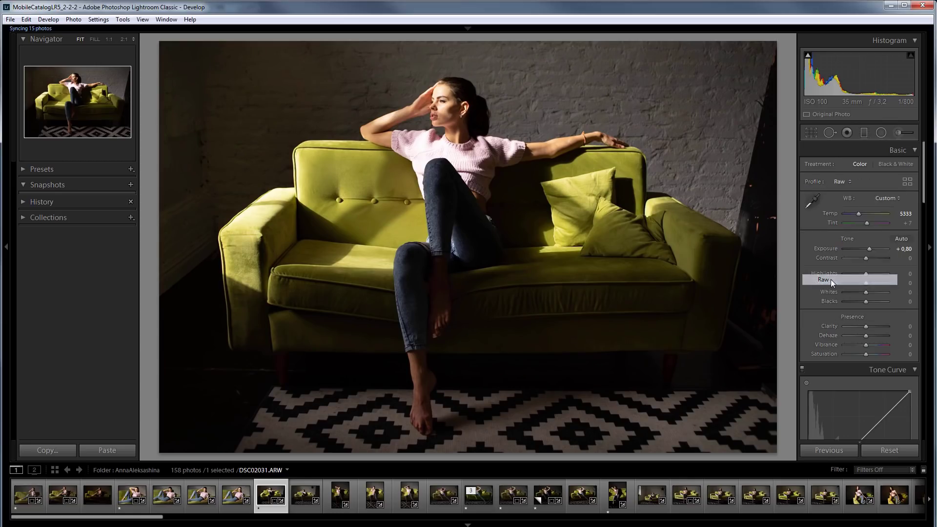